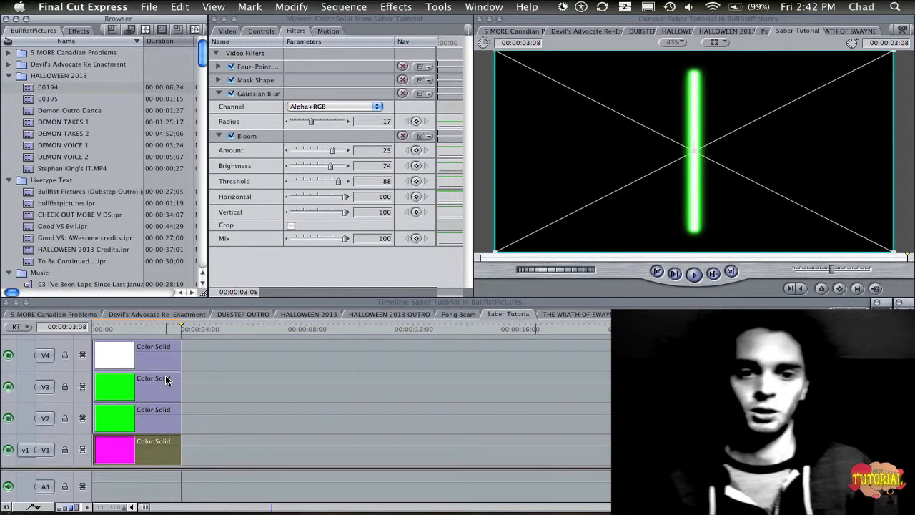
Open the Color Solid matte from the video generators for viewing, with the playhead parked past the finished saber clips.
{"action": "left_click", "coordinate": [260, 329]}
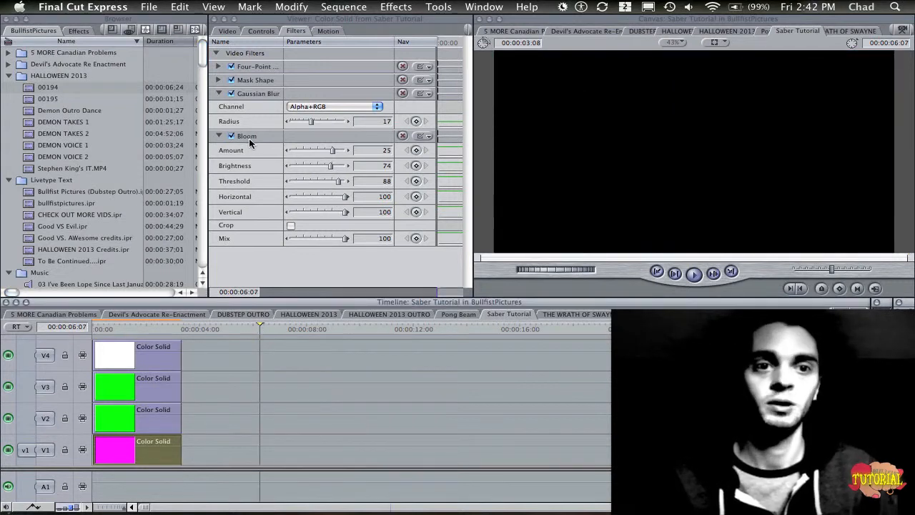
{"action": "left_click", "coordinate": [84, 32]}
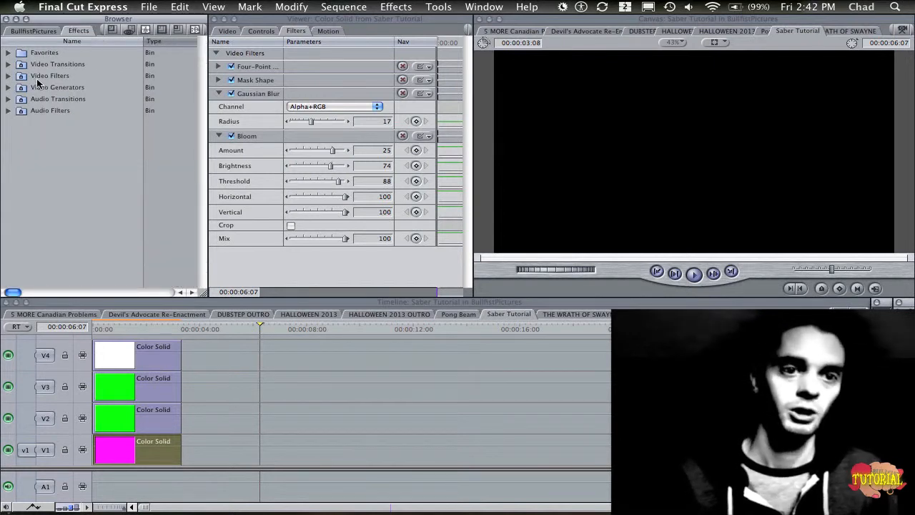
{"action": "left_click", "coordinate": [10, 88]}
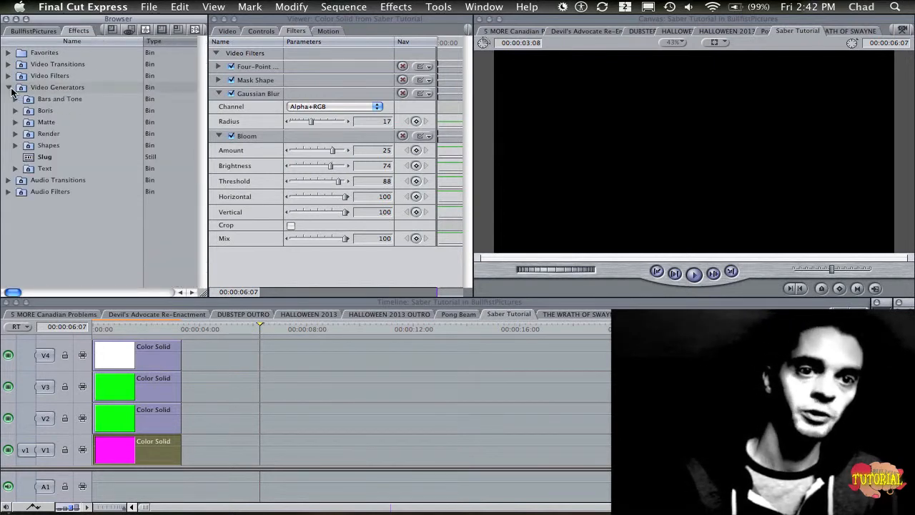
{"action": "left_click", "coordinate": [20, 127]}
{"action": "left_click", "coordinate": [15, 123]}
{"action": "left_click", "coordinate": [39, 146]}
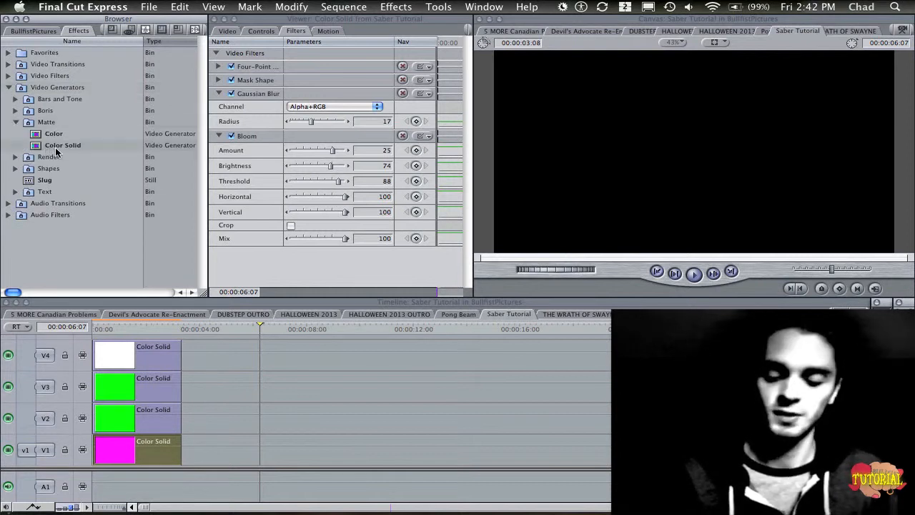
{"action": "double_click", "coordinate": [55, 149]}
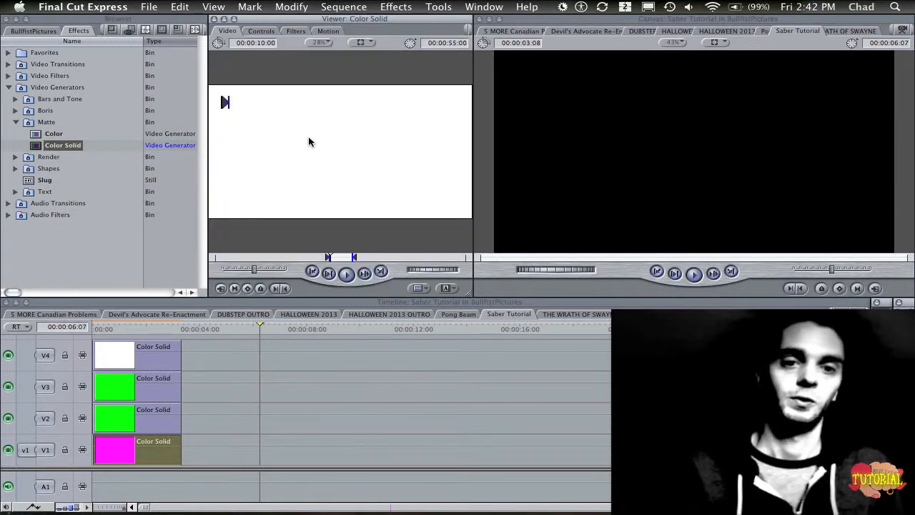
Place the color solid on track V4 at about 9 seconds, park the playhead over it and open the clip for editing.
{"action": "left_click_drag", "start_coordinate": [289, 140], "coordinate": [343, 352]}
{"action": "left_click", "coordinate": [390, 329]}
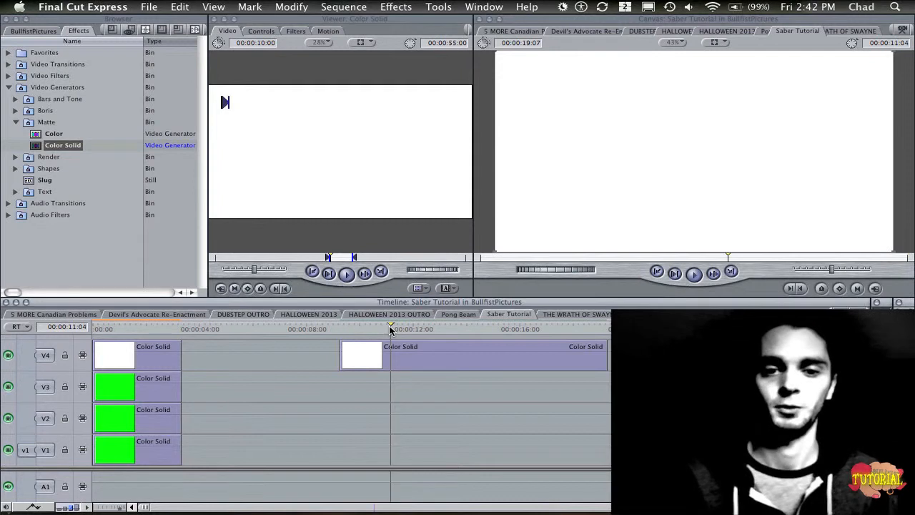
{"action": "double_click", "coordinate": [419, 356]}
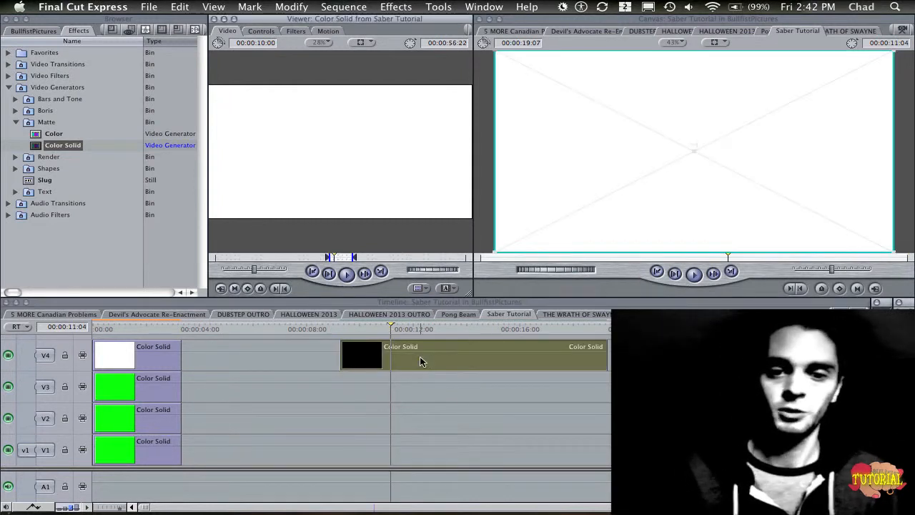
Apply the Mask Shape matte filter to the V4 color solid and set its shape to Round Rectangle.
{"action": "left_click", "coordinate": [262, 32]}
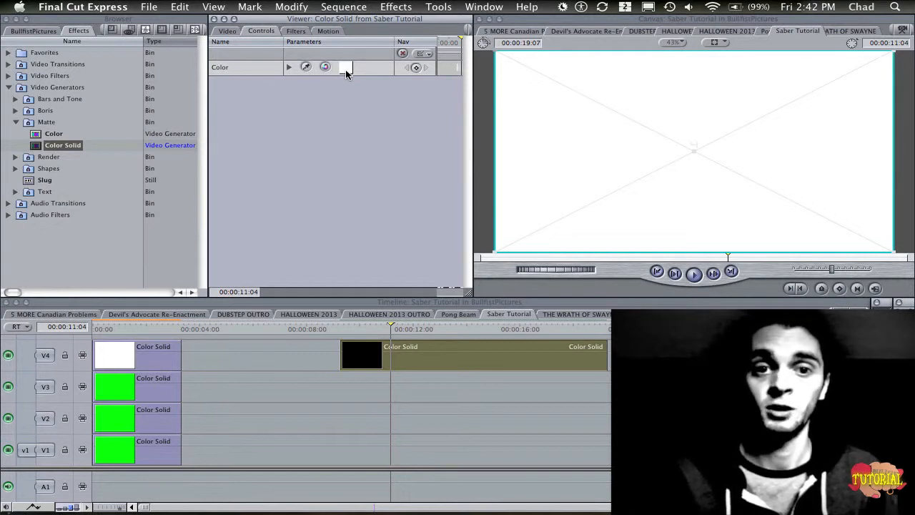
{"action": "left_click", "coordinate": [296, 31]}
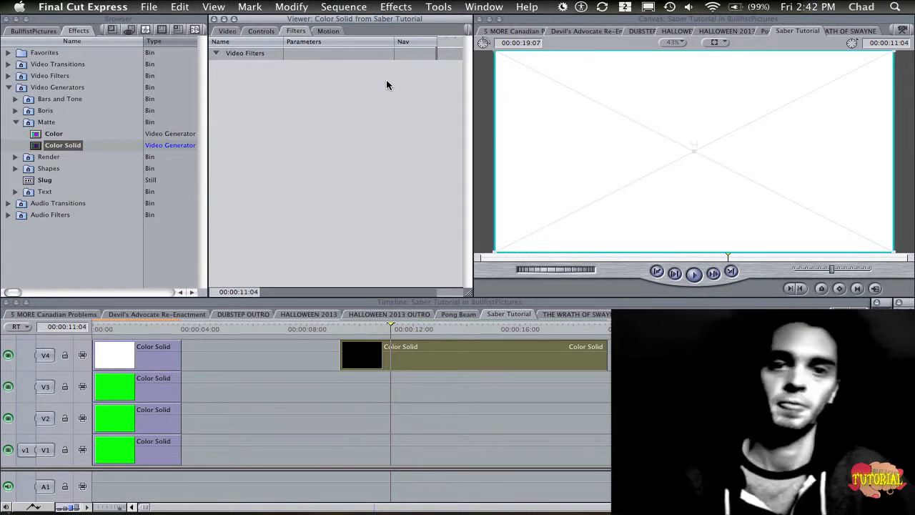
{"action": "left_click", "coordinate": [392, 6]}
{"action": "mouse_move", "coordinate": [418, 54]}
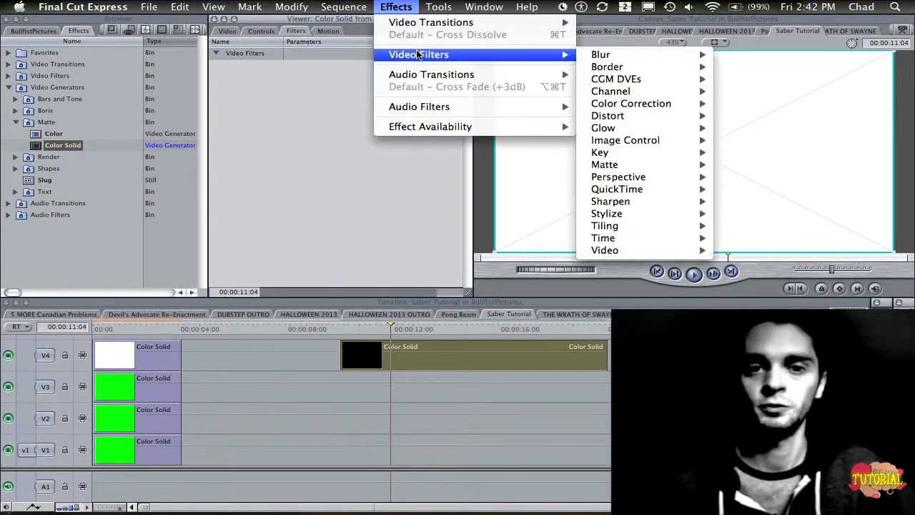
{"action": "mouse_move", "coordinate": [604, 80]}
{"action": "mouse_move", "coordinate": [655, 164]}
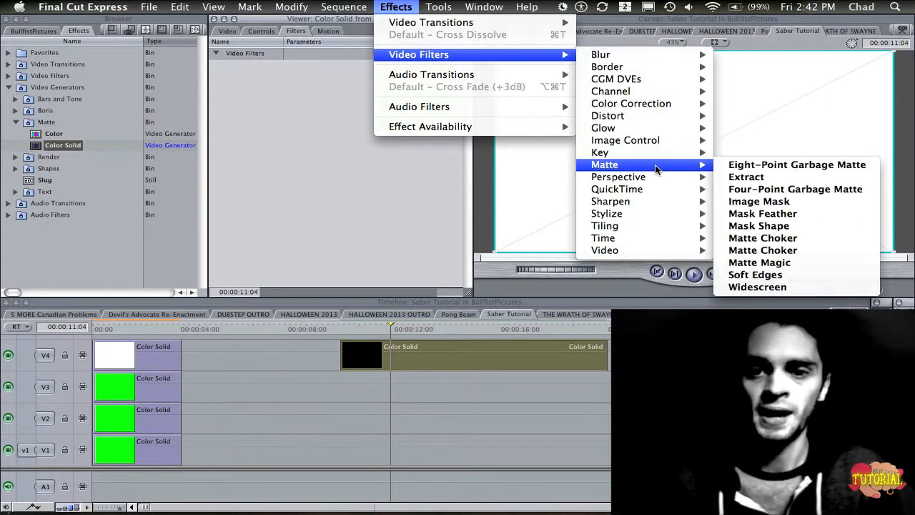
{"action": "left_click", "coordinate": [789, 227]}
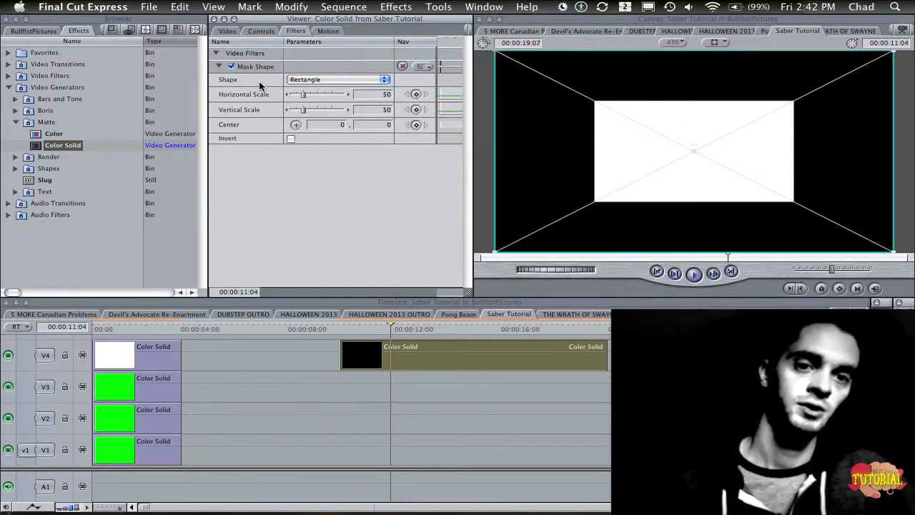
{"action": "left_click", "coordinate": [296, 81]}
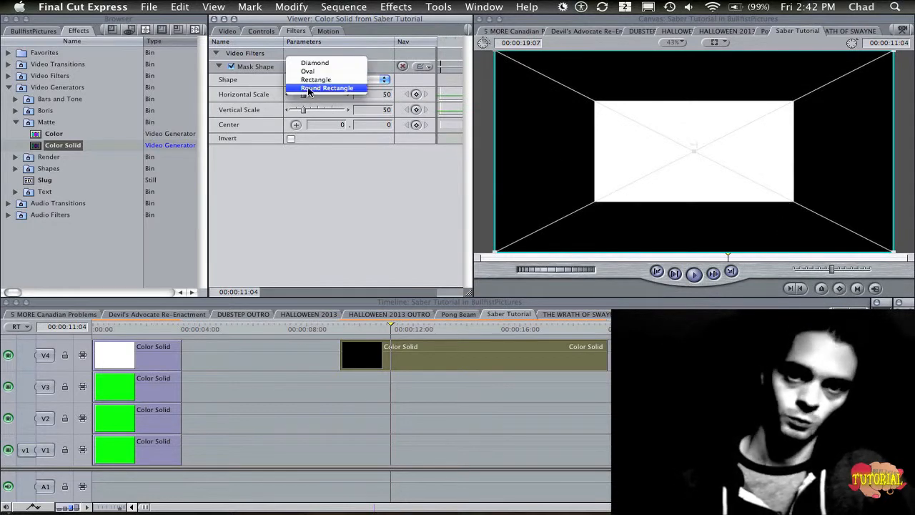
{"action": "left_click", "coordinate": [307, 89]}
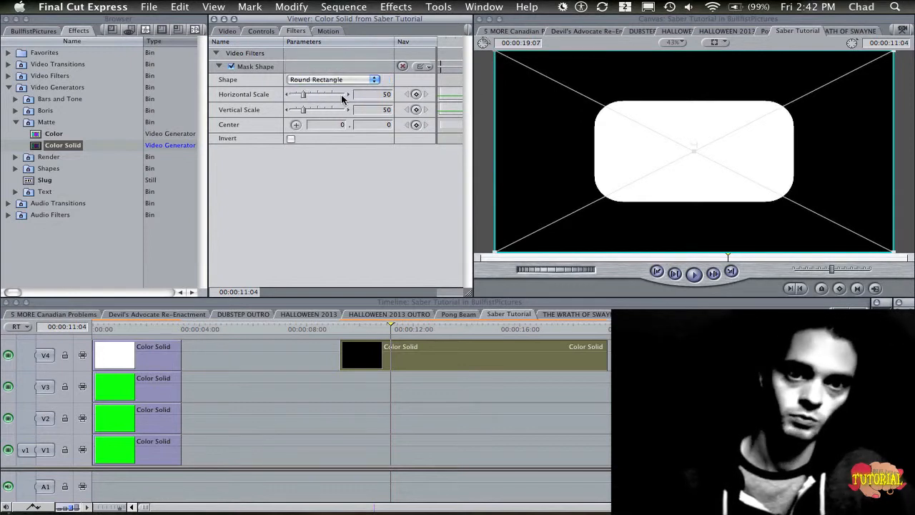
Set the mask's horizontal scale to 2.5 and its vertical scale to 80 to form a thin vertical blade.
{"action": "left_click", "coordinate": [381, 94]}
{"action": "type", "text": "2.5"}
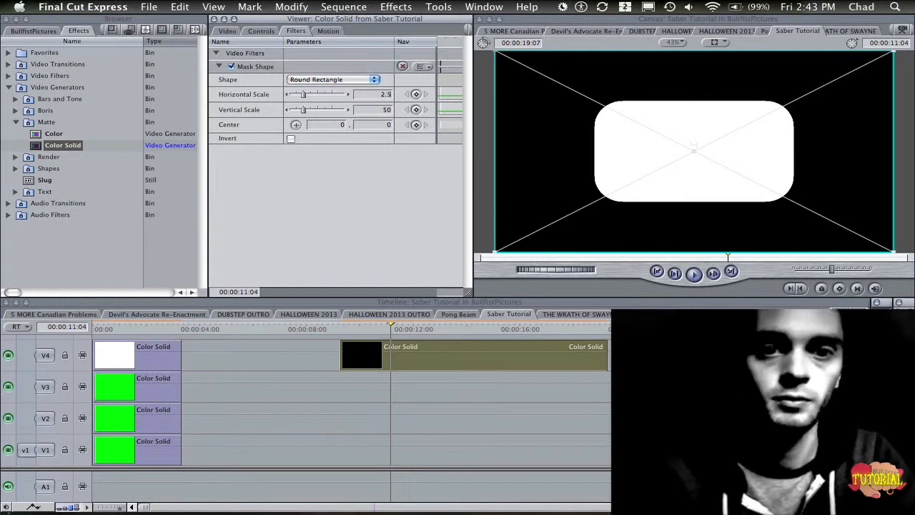
{"action": "key", "text": "Return"}
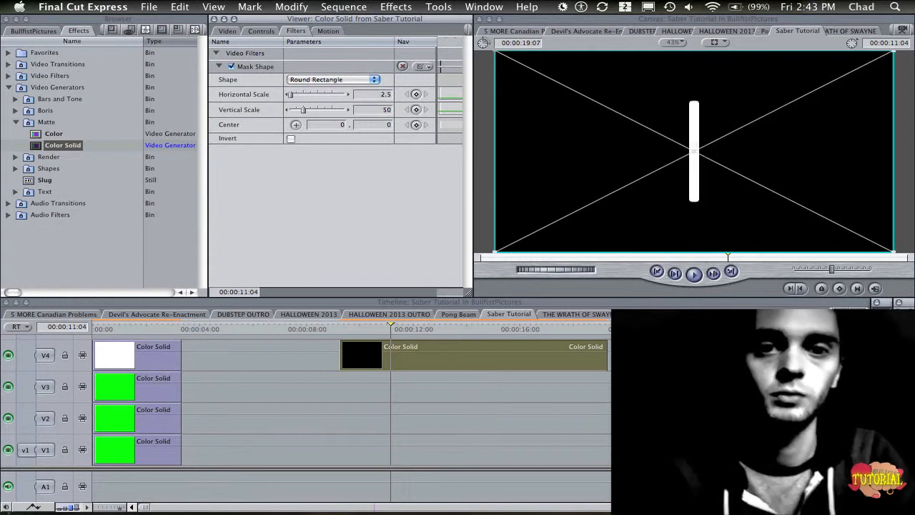
{"action": "left_click", "coordinate": [386, 110]}
{"action": "type", "text": "80"}
{"action": "key", "text": "Return"}
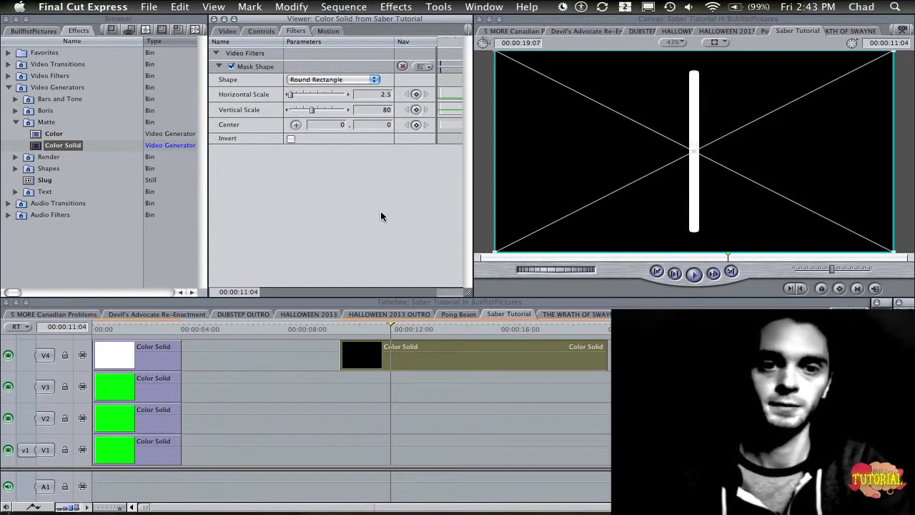
Add a Gaussian Blur filter to the V4 color solid and set its radius to 10.
{"action": "left_click", "coordinate": [383, 4]}
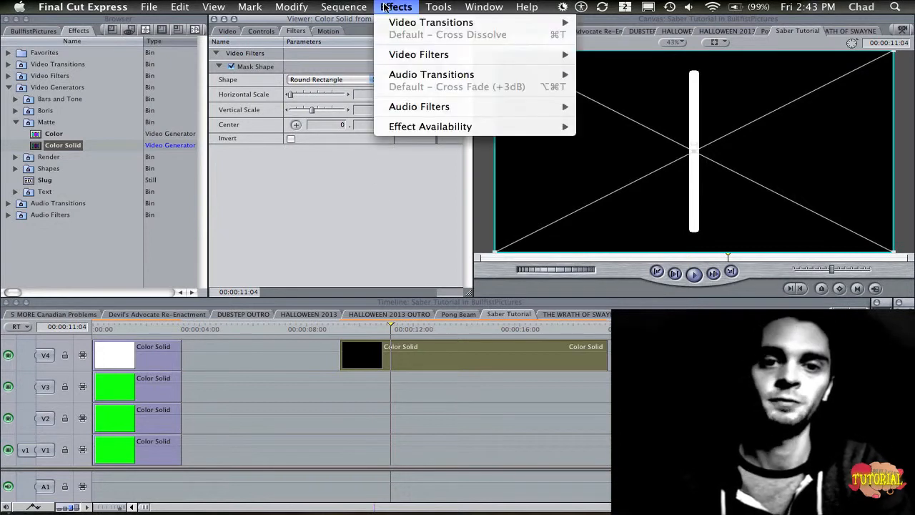
{"action": "mouse_move", "coordinate": [426, 57]}
{"action": "mouse_move", "coordinate": [613, 72]}
{"action": "mouse_move", "coordinate": [604, 55]}
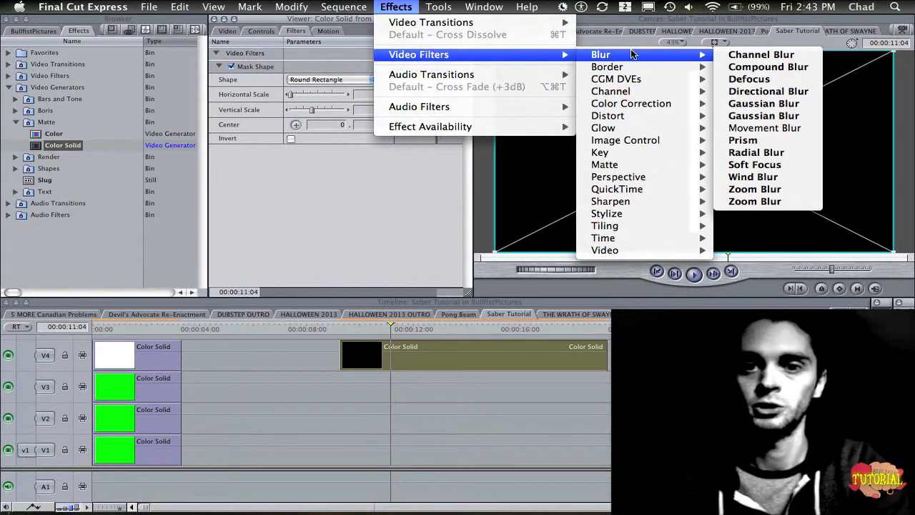
{"action": "left_click", "coordinate": [806, 105]}
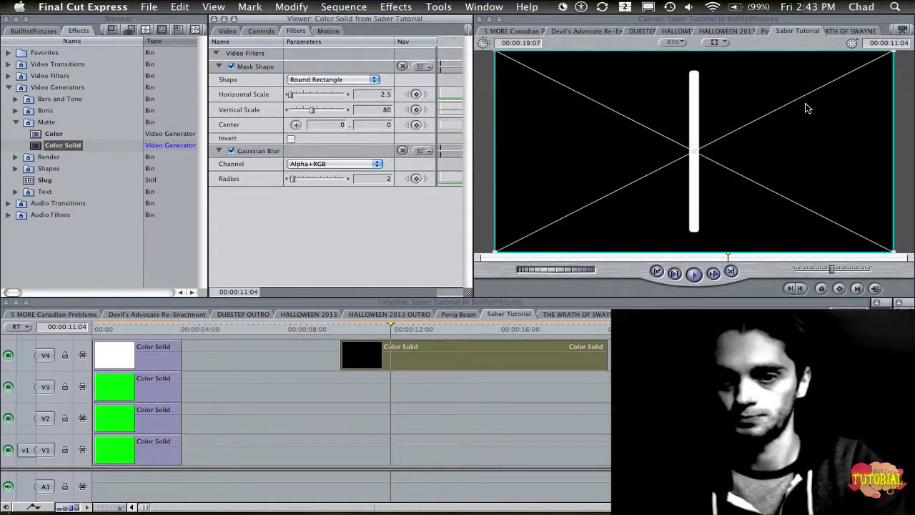
{"action": "left_click", "coordinate": [383, 178]}
{"action": "type", "text": "10"}
{"action": "key", "text": "Return"}
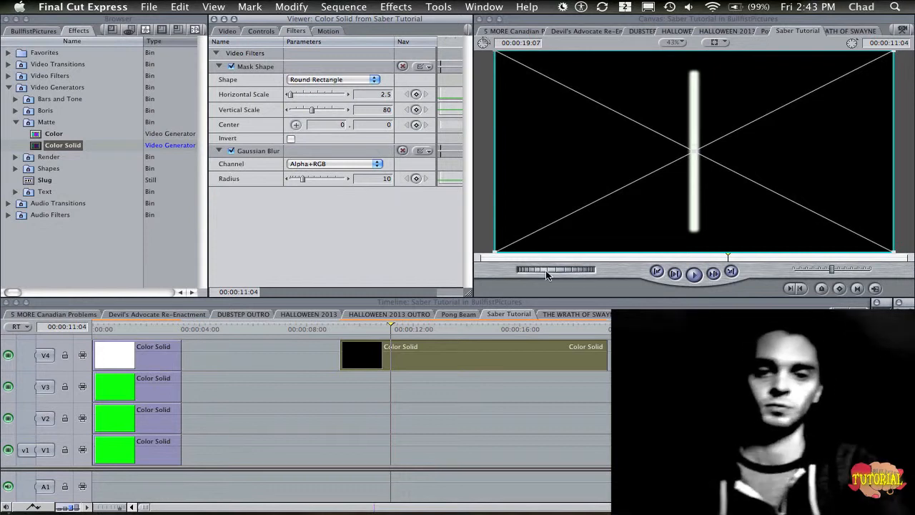
Duplicate the masked, blurred color solid from V4 onto tracks V3, V2 and V1, directly beneath the original.
{"action": "left_click", "coordinate": [528, 302]}
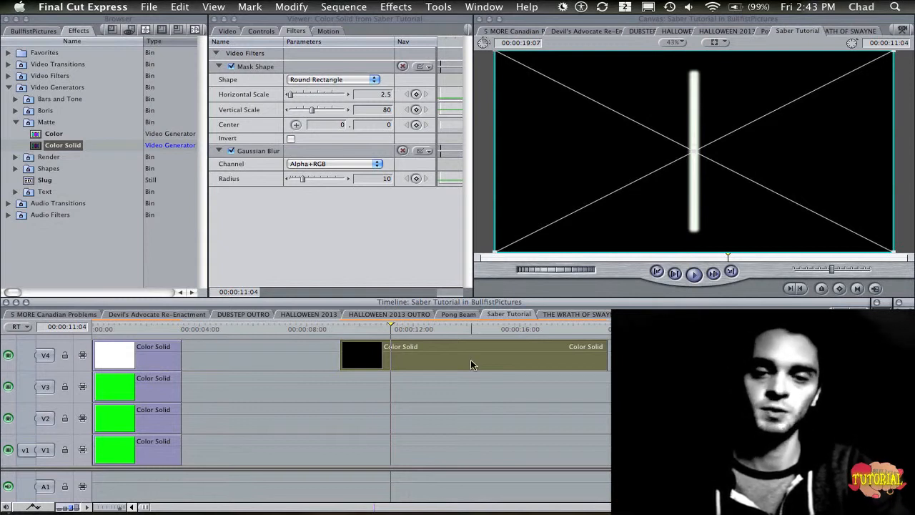
{"action": "left_click_drag", "start_coordinate": [469, 361], "coordinate": [466, 379]}
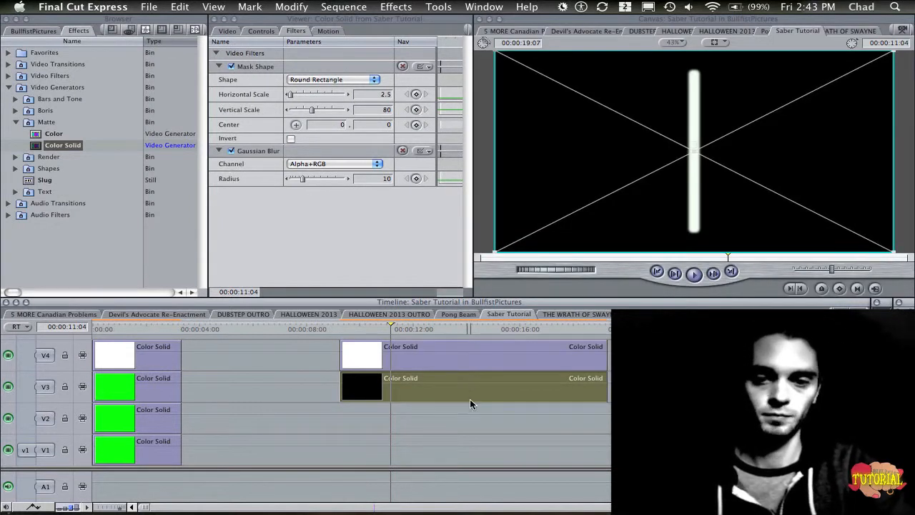
{"action": "left_click_drag", "start_coordinate": [471, 393], "coordinate": [468, 436]}
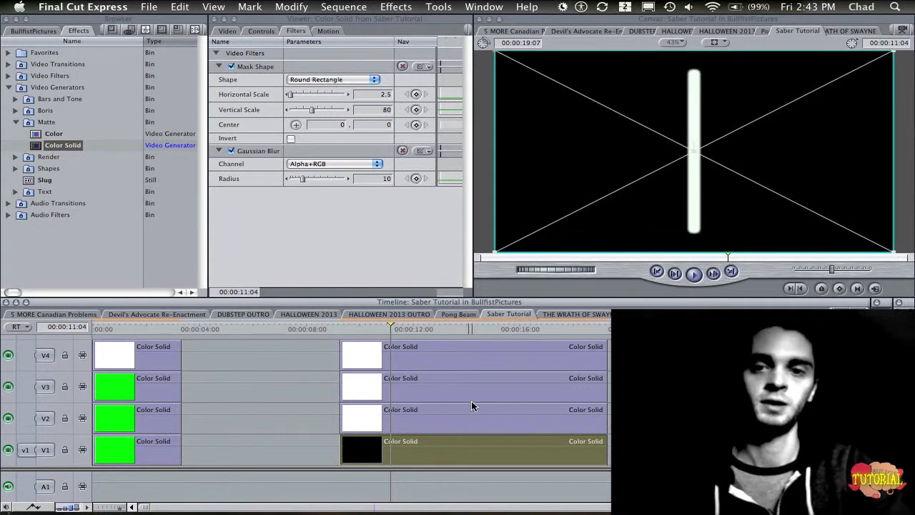
Leave the new V4 clip as it is and set the V3 copy's Gaussian Blur radius to 40.
{"action": "left_click", "coordinate": [447, 356]}
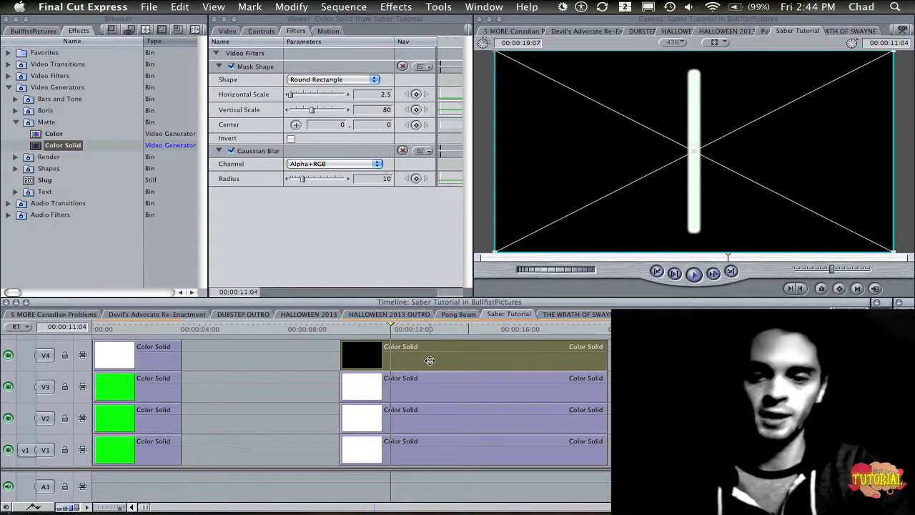
{"action": "double_click", "coordinate": [439, 395]}
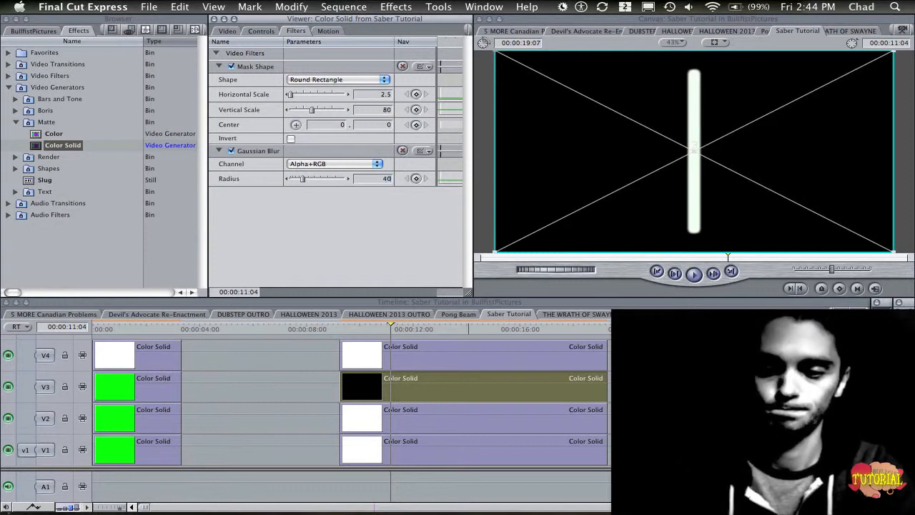
{"action": "key", "text": "Return"}
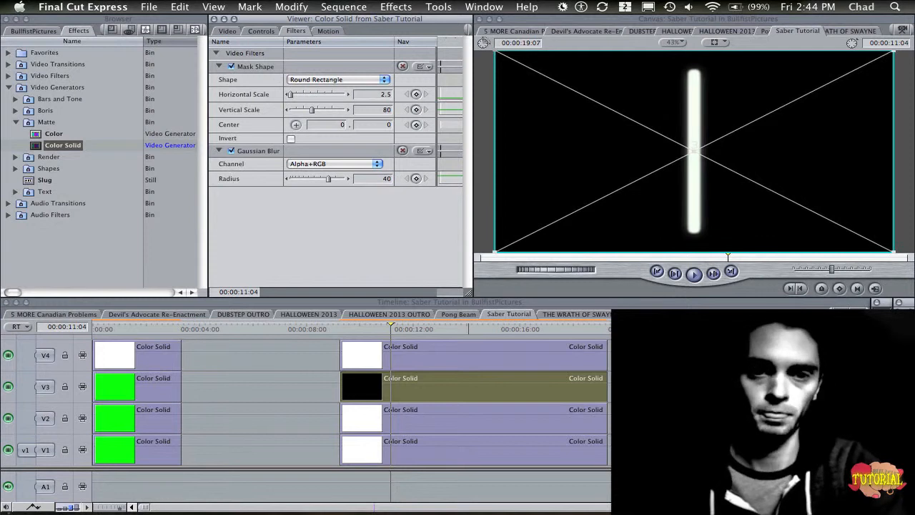
Set the Gaussian Blur radius of the color solid copy on V2 to 23.
{"action": "double_click", "coordinate": [453, 424]}
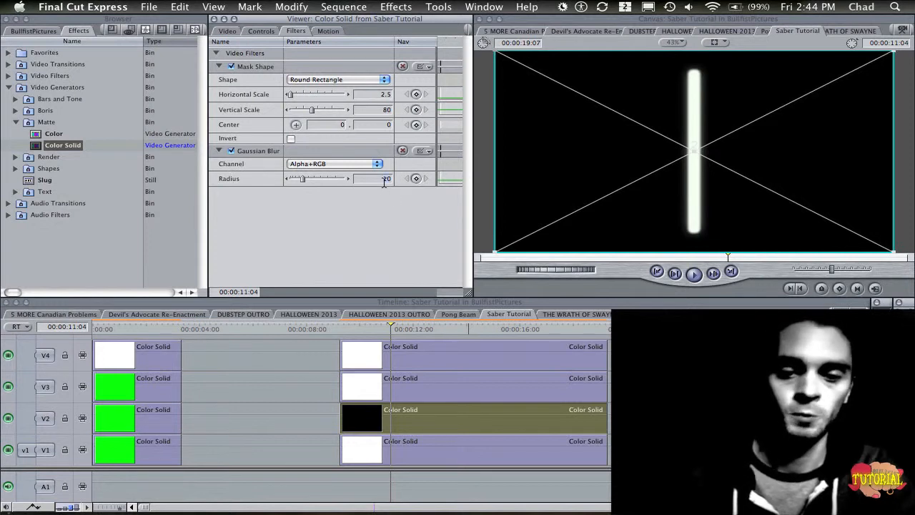
{"action": "type", "text": "23"}
{"action": "key", "text": "Return"}
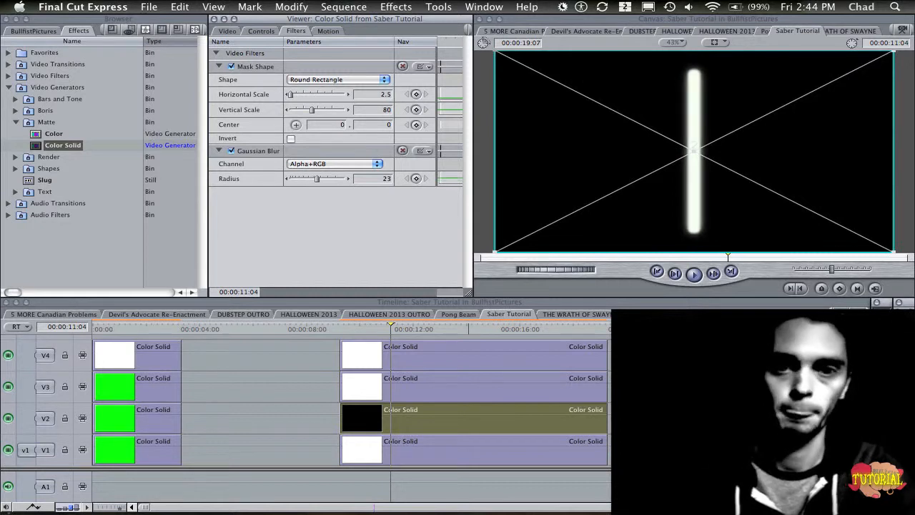
Set the Gaussian Blur radius of the color solid copy on V1 to 17.
{"action": "left_click", "coordinate": [462, 449]}
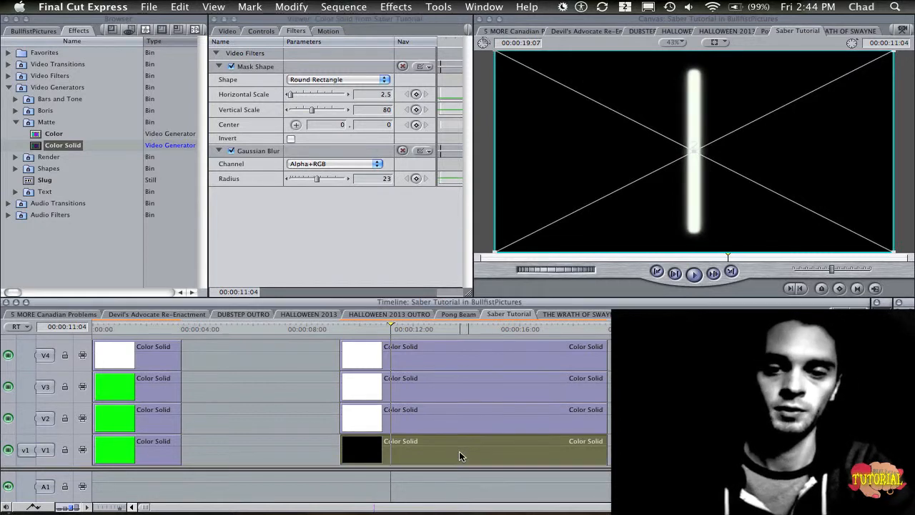
{"action": "double_click", "coordinate": [384, 179]}
{"action": "type", "text": "17"}
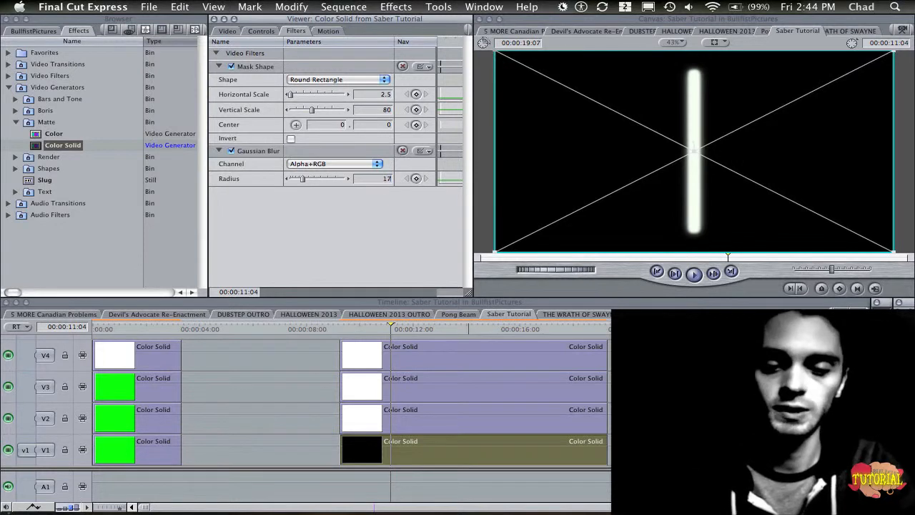
{"action": "key", "text": "Return"}
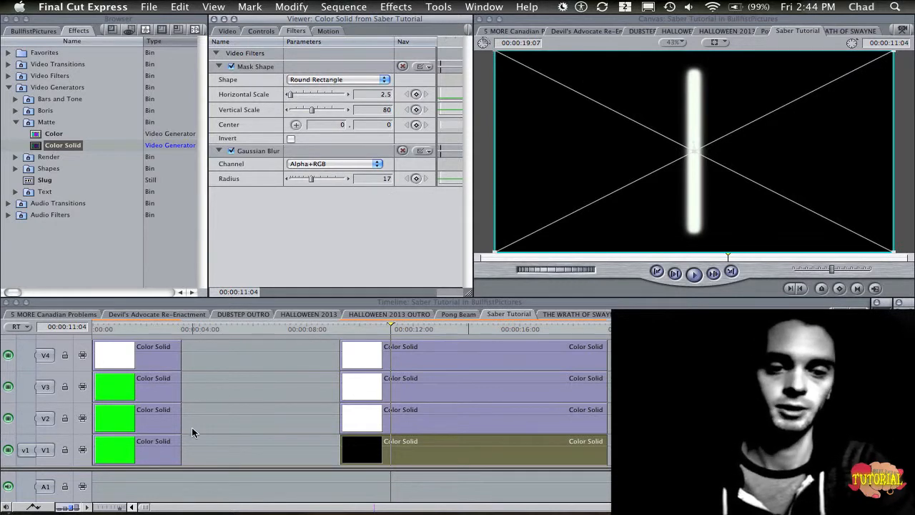
Apply the Bloom glow filter to the masked, blurred color solid on V1, following the finished reference clip's filters.
{"action": "double_click", "coordinate": [149, 461]}
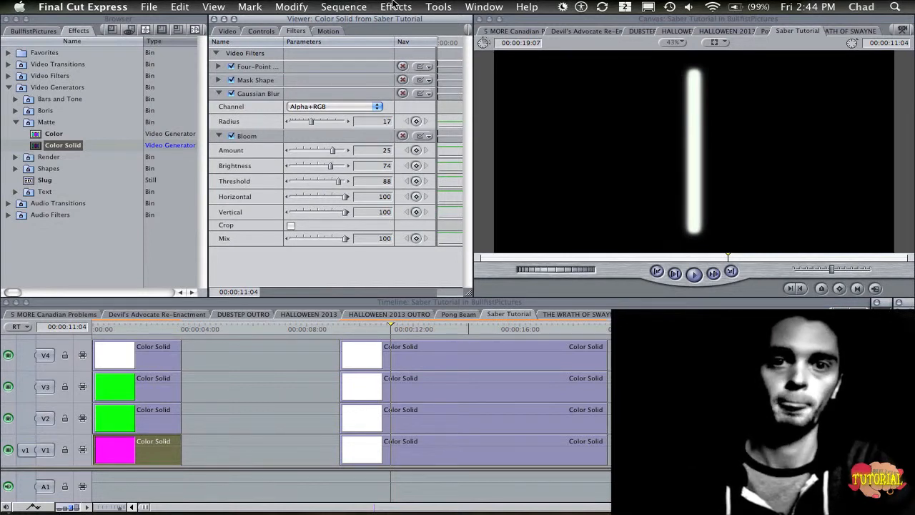
{"action": "left_click", "coordinate": [431, 449]}
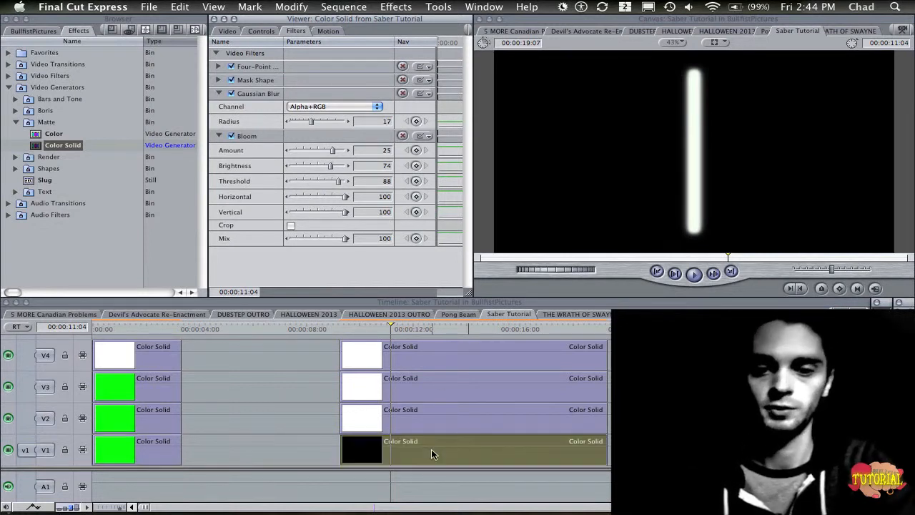
{"action": "left_click", "coordinate": [400, 6]}
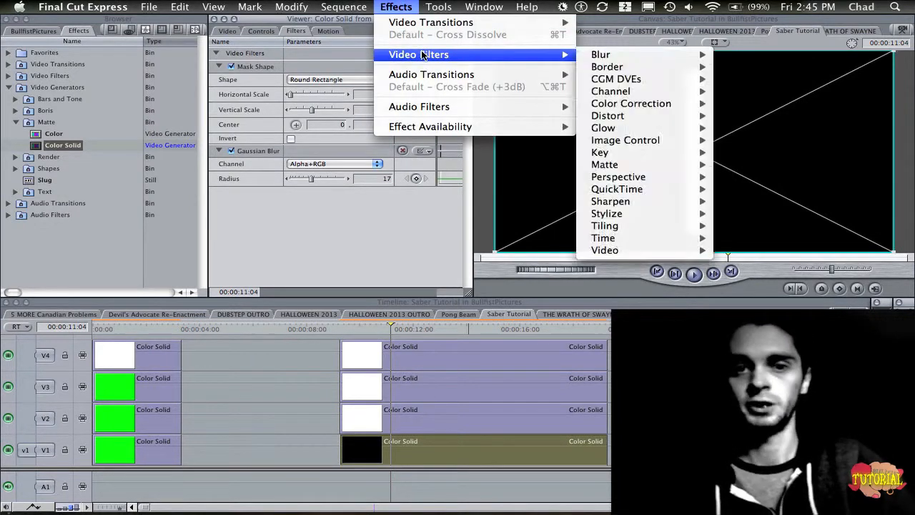
{"action": "mouse_move", "coordinate": [539, 56]}
{"action": "mouse_move", "coordinate": [705, 117]}
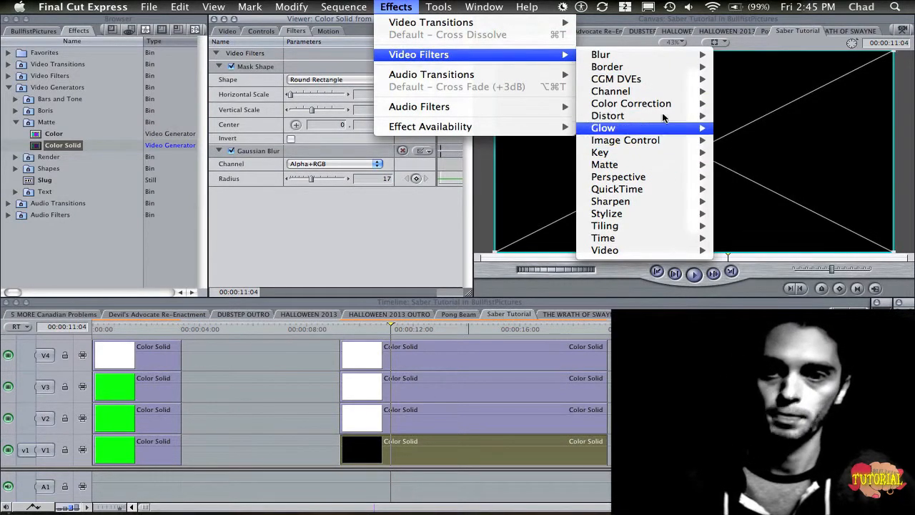
{"action": "mouse_move", "coordinate": [656, 135]}
{"action": "left_click", "coordinate": [755, 132]}
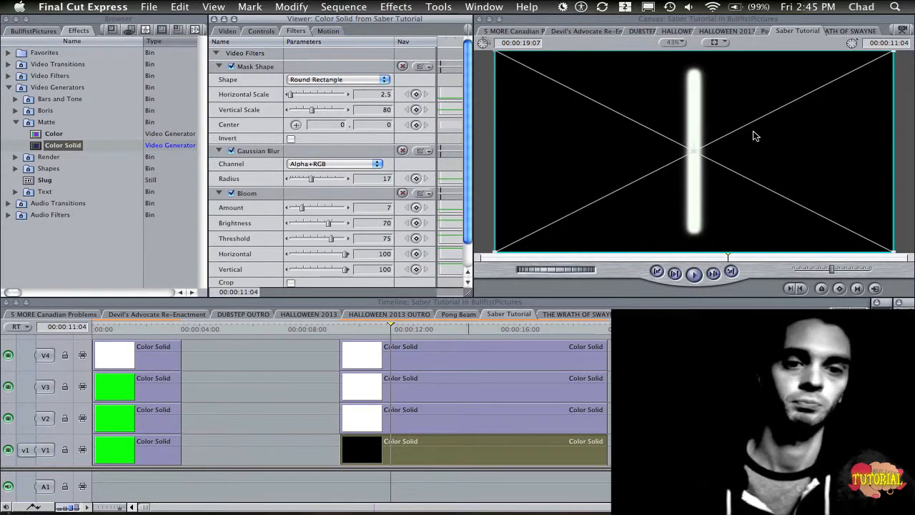
{"action": "scroll", "coordinate": [469, 214], "scroll_direction": "down", "scroll_amount": 1}
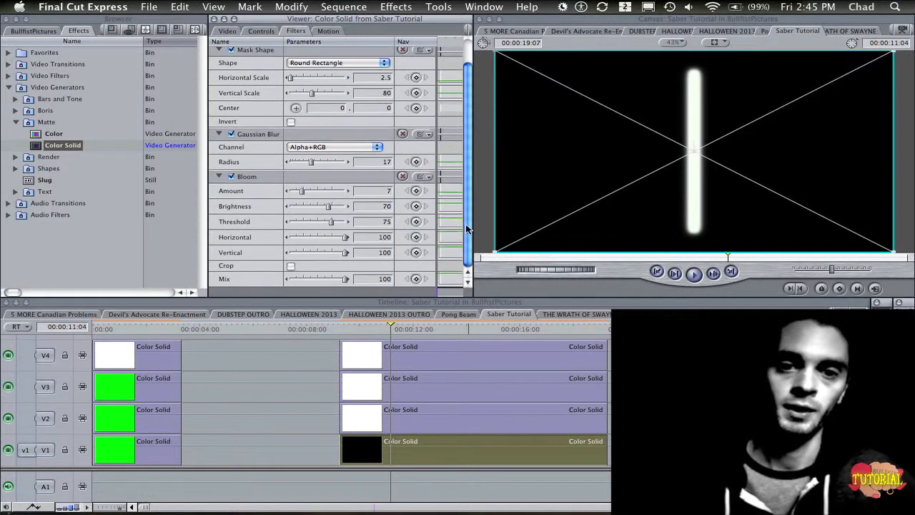
Match the V1 color solid's Bloom settings to the reference clip: Amount 25, Brightness 74 and Threshold 88.
{"action": "double_click", "coordinate": [153, 456]}
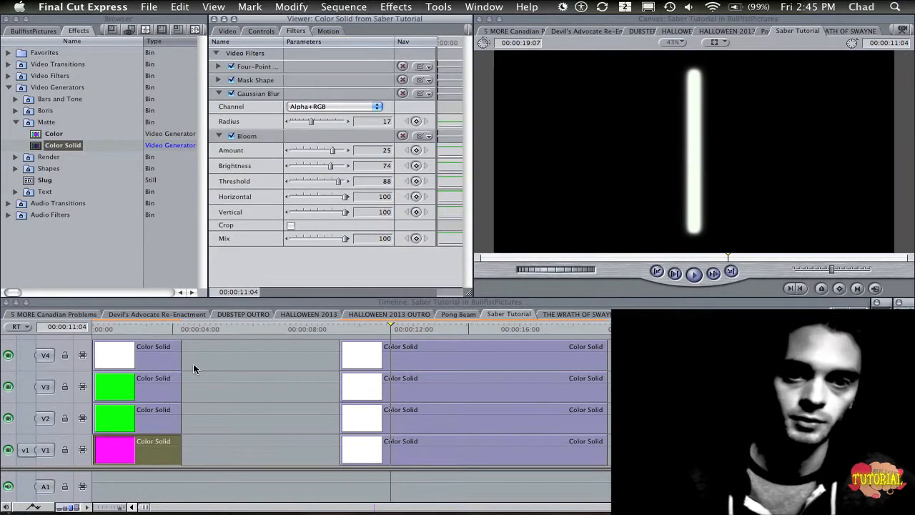
{"action": "double_click", "coordinate": [430, 454]}
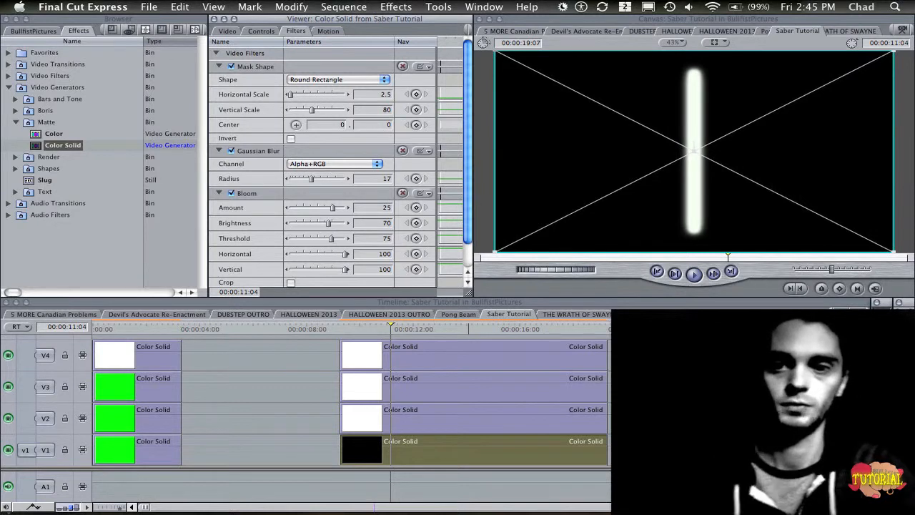
{"action": "double_click", "coordinate": [156, 450]}
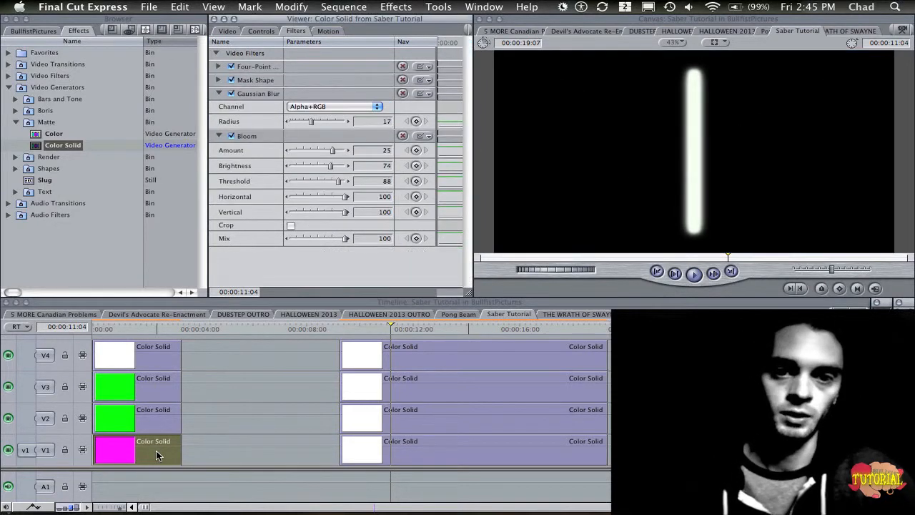
{"action": "double_click", "coordinate": [439, 452]}
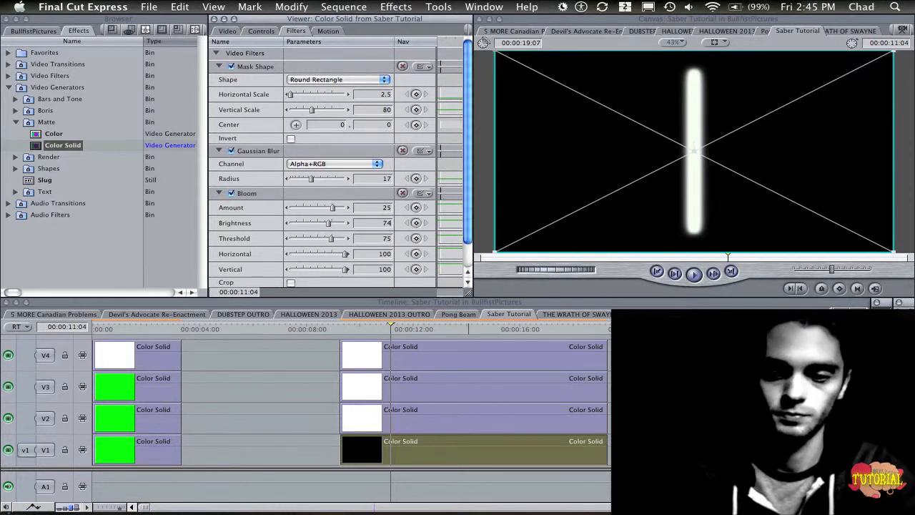
{"action": "left_click", "coordinate": [159, 456]}
{"action": "double_click", "coordinate": [159, 456]}
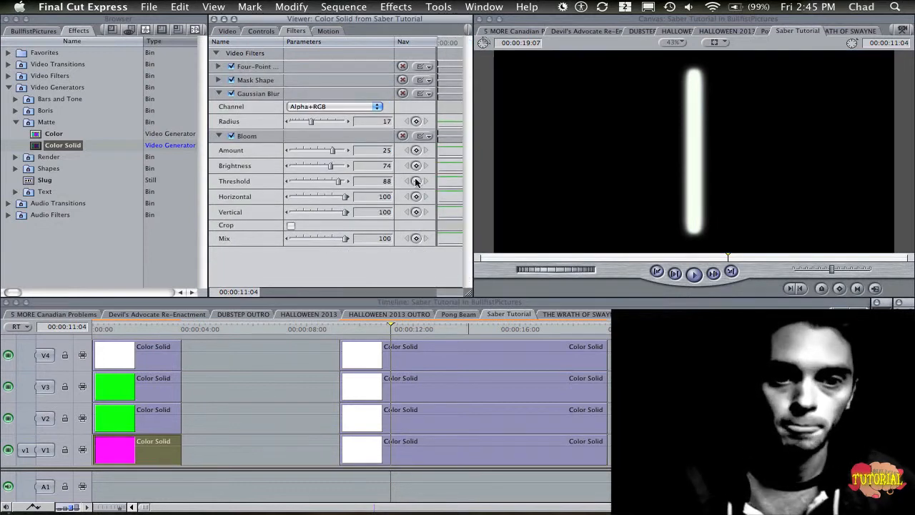
{"action": "left_click", "coordinate": [439, 458]}
{"action": "double_click", "coordinate": [439, 460]}
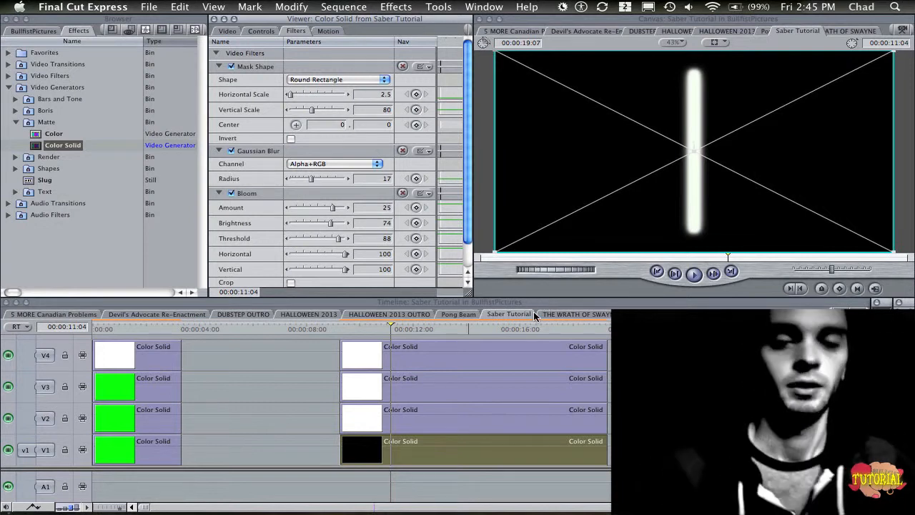
Change the color of the color solid copy on V3 to the Aqua crayon.
{"action": "double_click", "coordinate": [451, 394]}
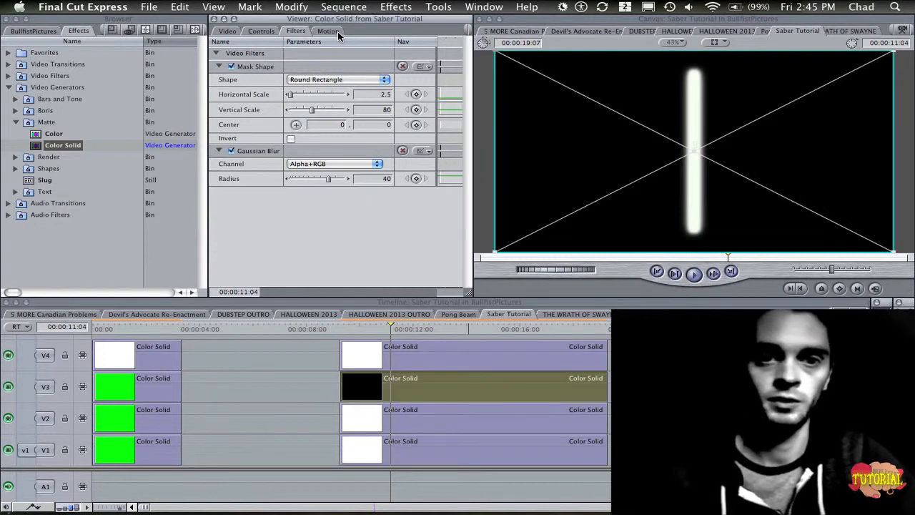
{"action": "left_click", "coordinate": [263, 32]}
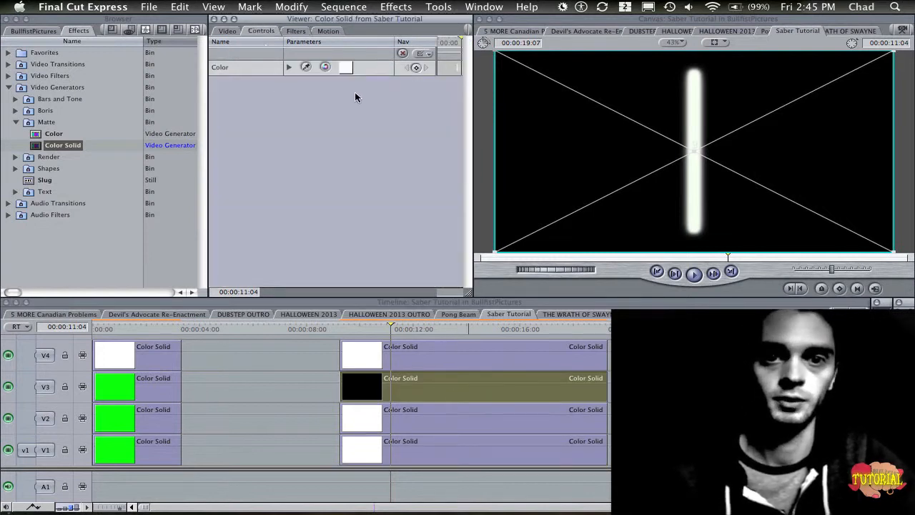
{"action": "left_click", "coordinate": [346, 68]}
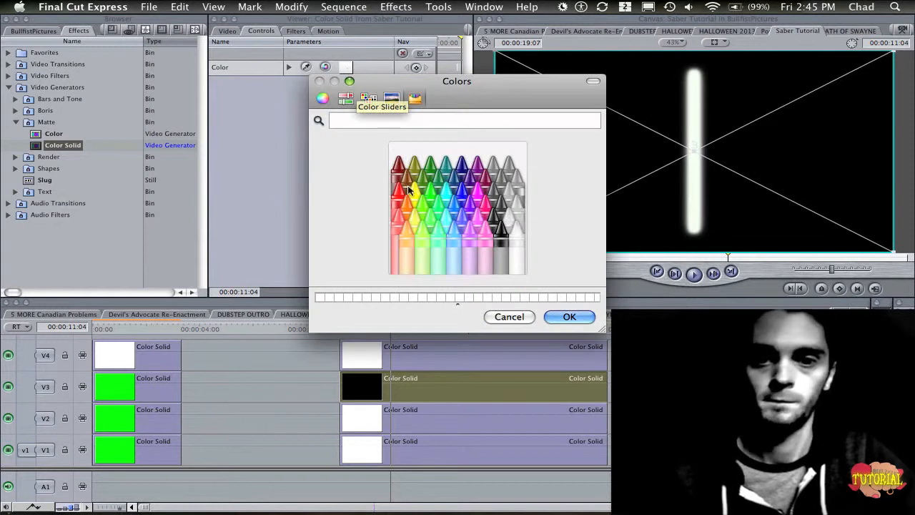
{"action": "left_click", "coordinate": [453, 207]}
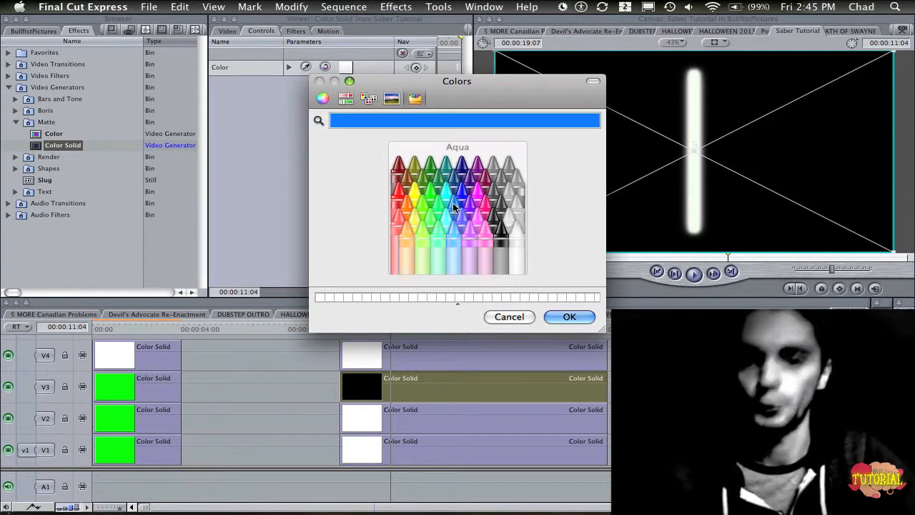
{"action": "left_click", "coordinate": [570, 317]}
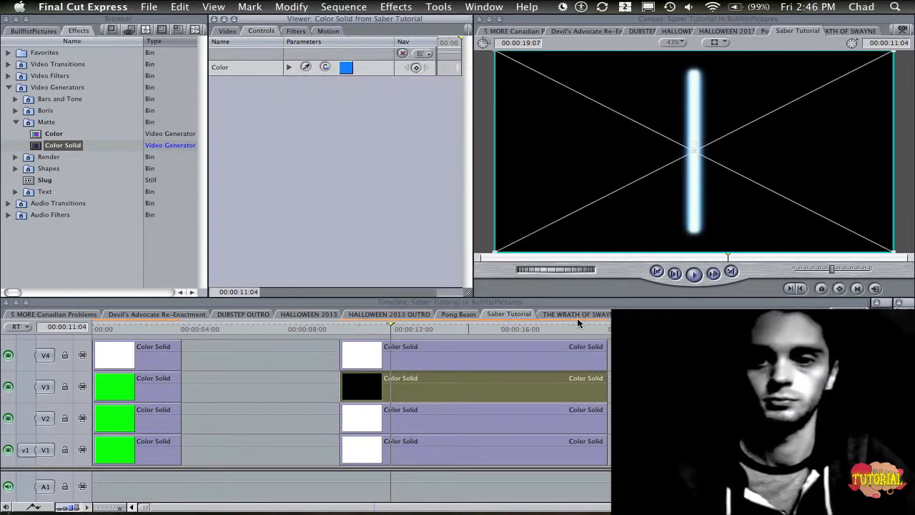
Change the color of the color solid copy on V2 to the Aqua crayon.
{"action": "left_click", "coordinate": [479, 418]}
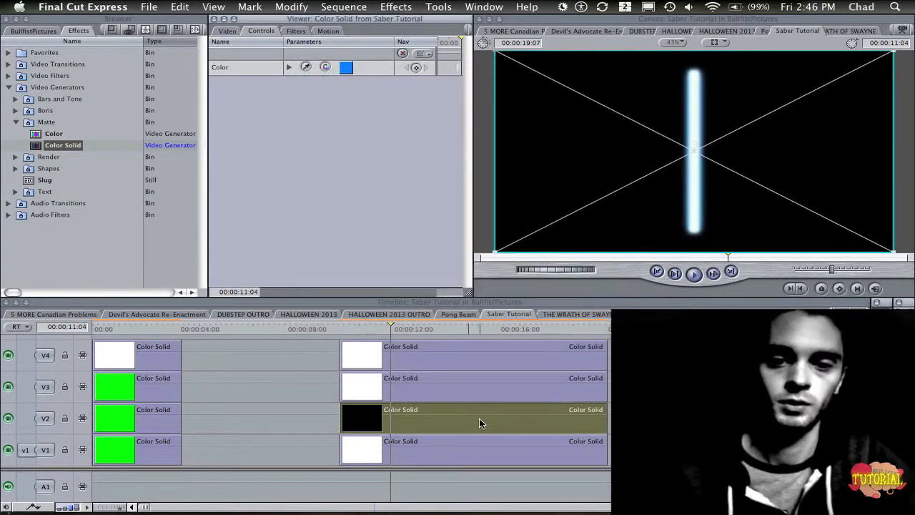
{"action": "left_click", "coordinate": [347, 68]}
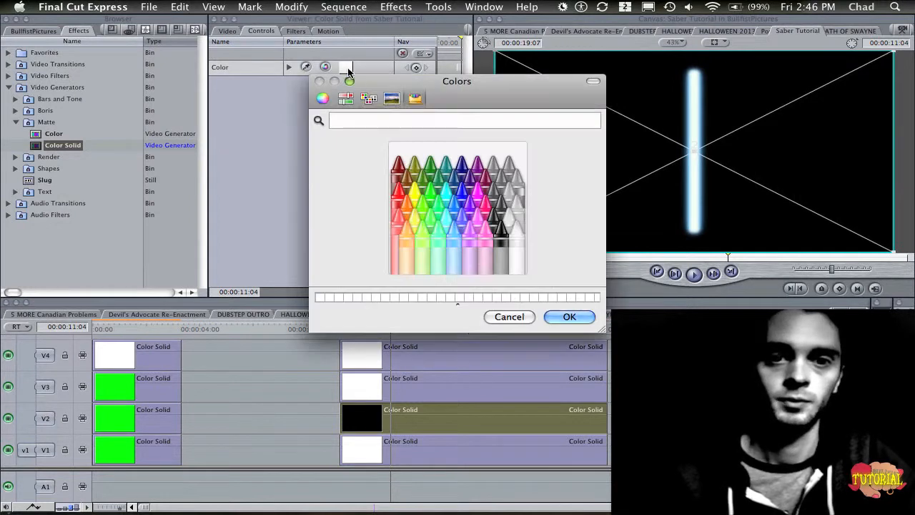
{"action": "left_click", "coordinate": [453, 205]}
{"action": "left_click", "coordinate": [559, 318]}
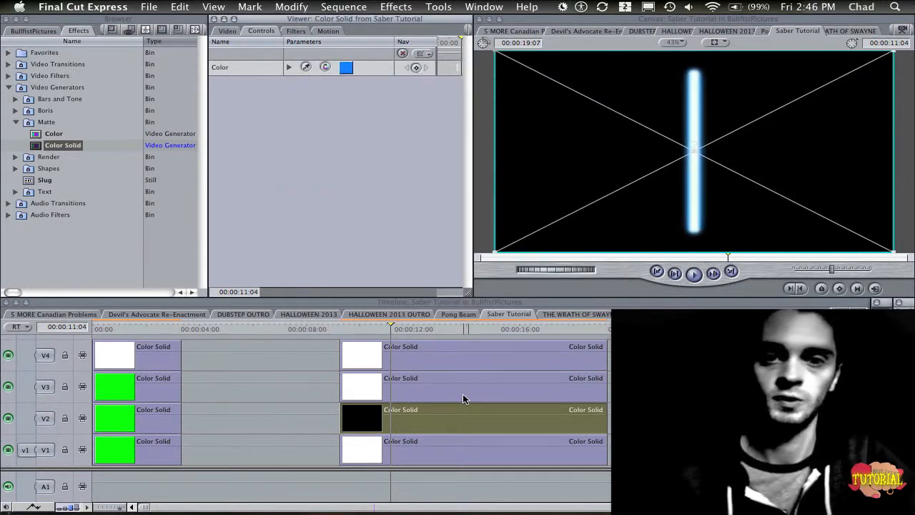
Change the color of the bloomed color solid on V1 to the Aqua crayon.
{"action": "double_click", "coordinate": [480, 454]}
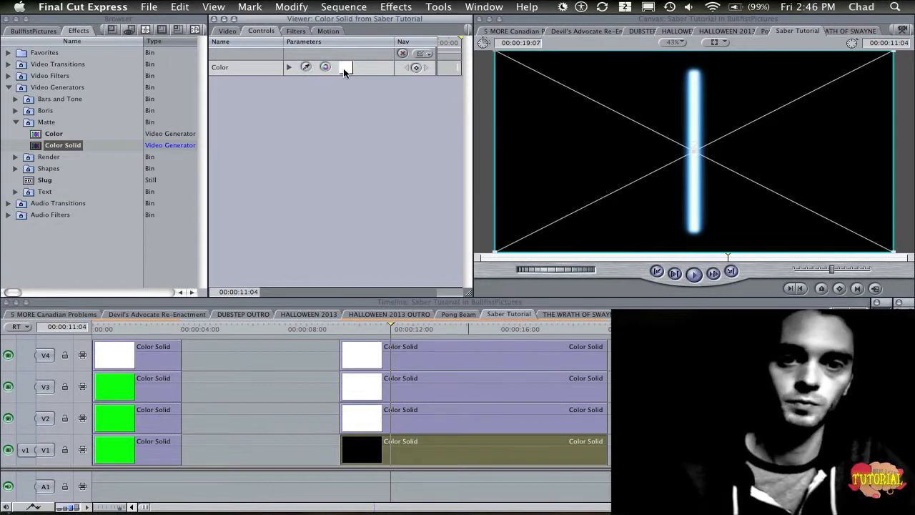
{"action": "left_click", "coordinate": [345, 67]}
{"action": "left_click", "coordinate": [461, 206]}
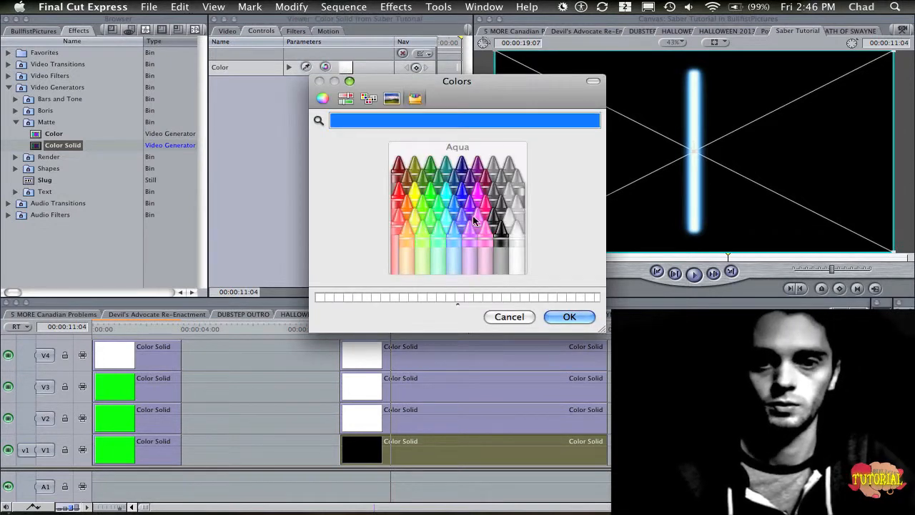
{"action": "left_click", "coordinate": [556, 317]}
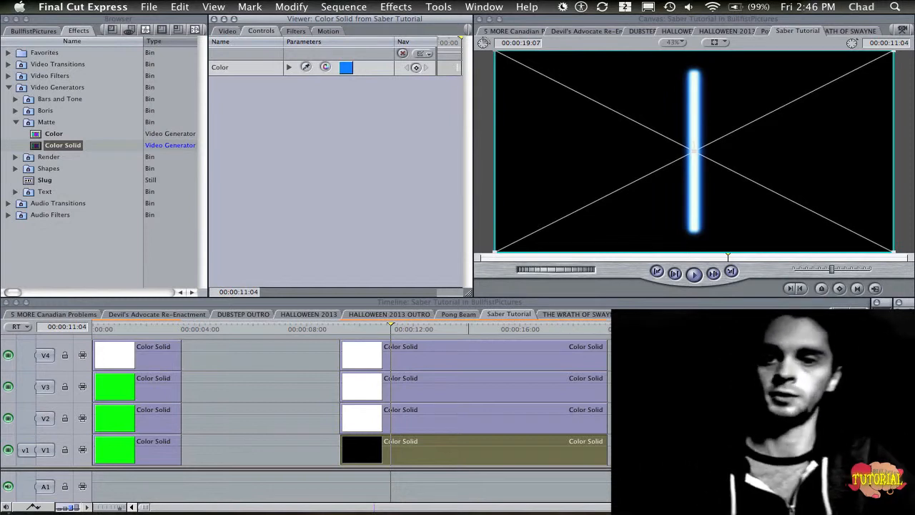
Check the combined blade at other frames of the sequence and view the V1 color solid on its own in the Viewer.
{"action": "left_click", "coordinate": [518, 329]}
{"action": "left_click_drag", "start_coordinate": [518, 329], "coordinate": [403, 339]}
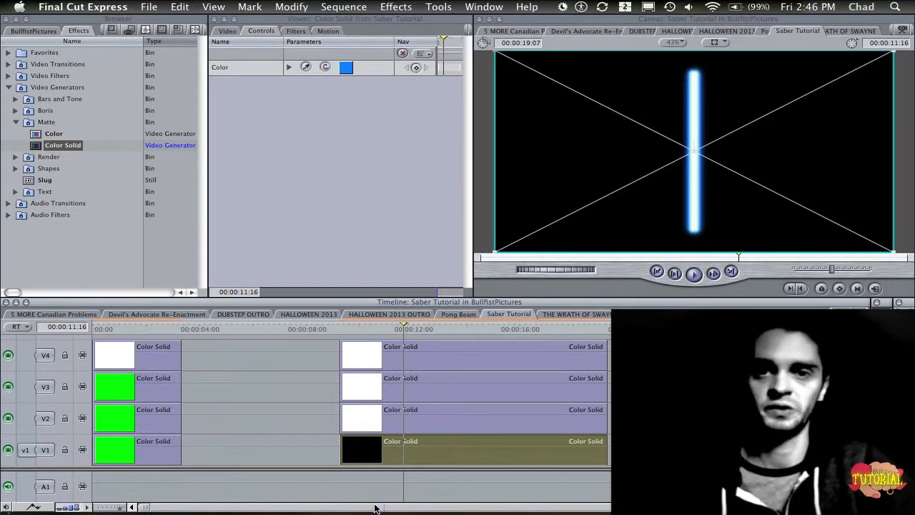
{"action": "left_click", "coordinate": [232, 31]}
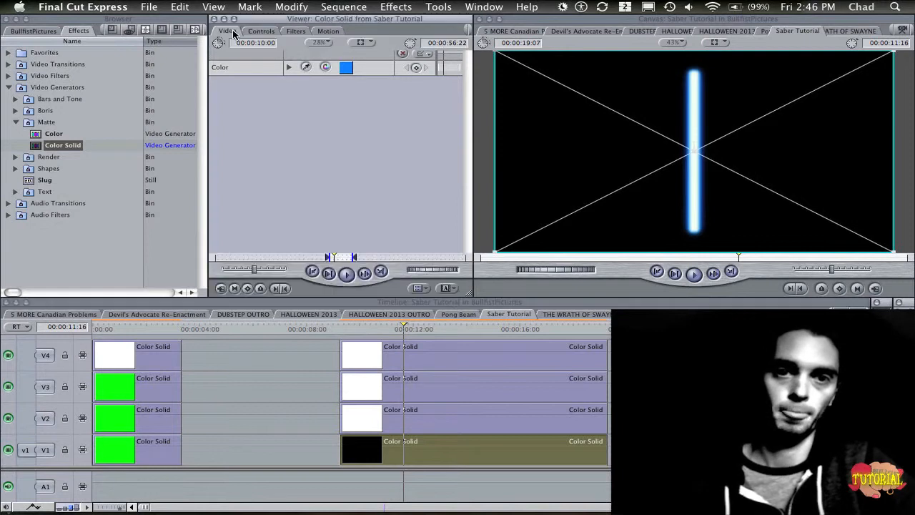
{"action": "left_click", "coordinate": [464, 329]}
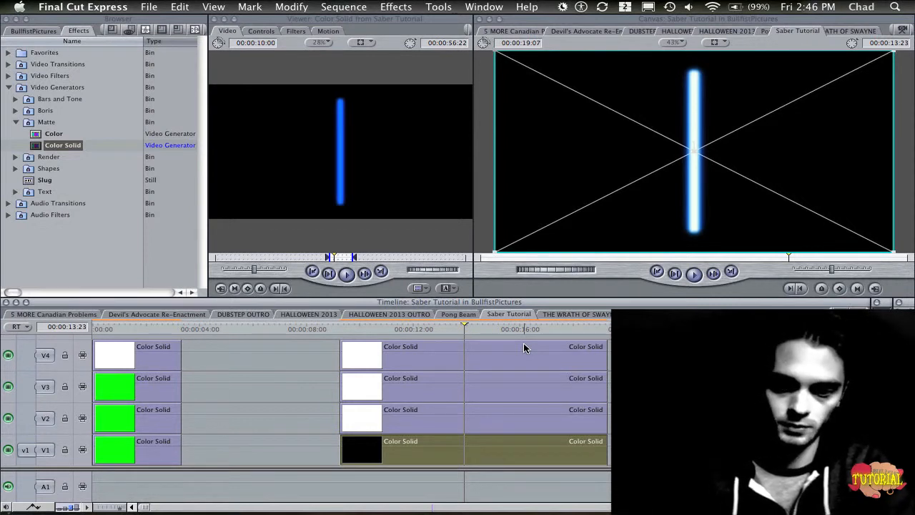
Load the combined Saber Tutorial blade as a 5-second clip in the Viewer and place it on the timeline past the color solid stack.
{"action": "double_click", "coordinate": [523, 344]}
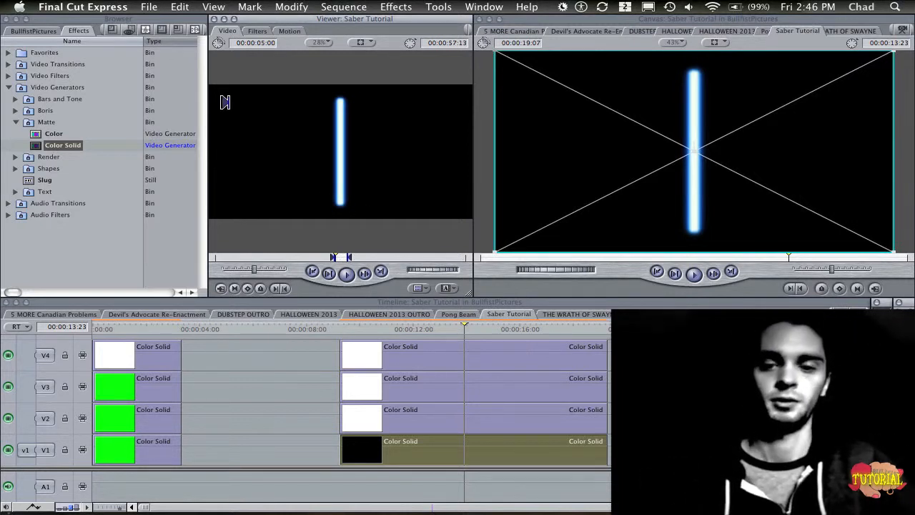
{"action": "left_click_drag", "start_coordinate": [686, 507], "coordinate": [781, 507]}
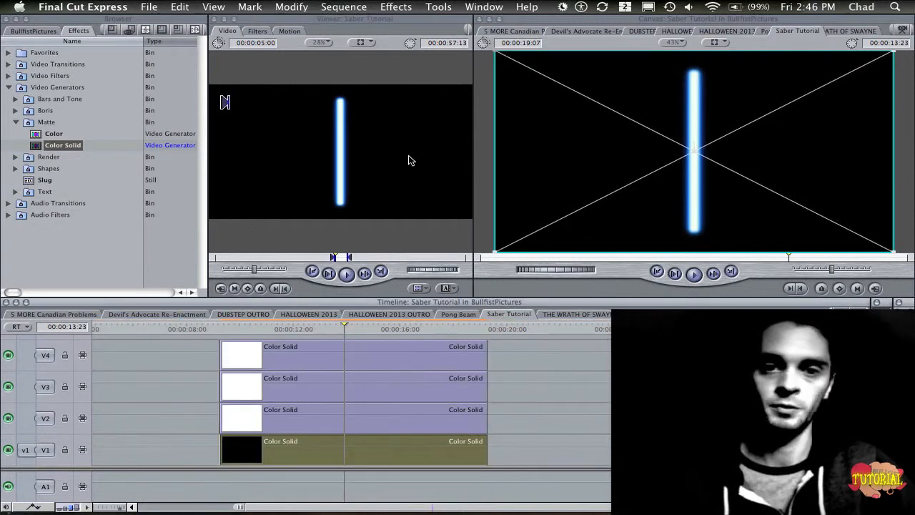
{"action": "left_click_drag", "start_coordinate": [345, 138], "coordinate": [615, 450]}
Compare the blade's appearance in the layered color solid stack with the combined clip placed after it.
{"action": "mouse_move", "coordinate": [685, 329]}
{"action": "left_mouse_down"}
{"action": "mouse_move", "coordinate": [671, 329]}
{"action": "mouse_move", "coordinate": [702, 329]}
{"action": "mouse_move", "coordinate": [607, 329]}
{"action": "left_mouse_up"}
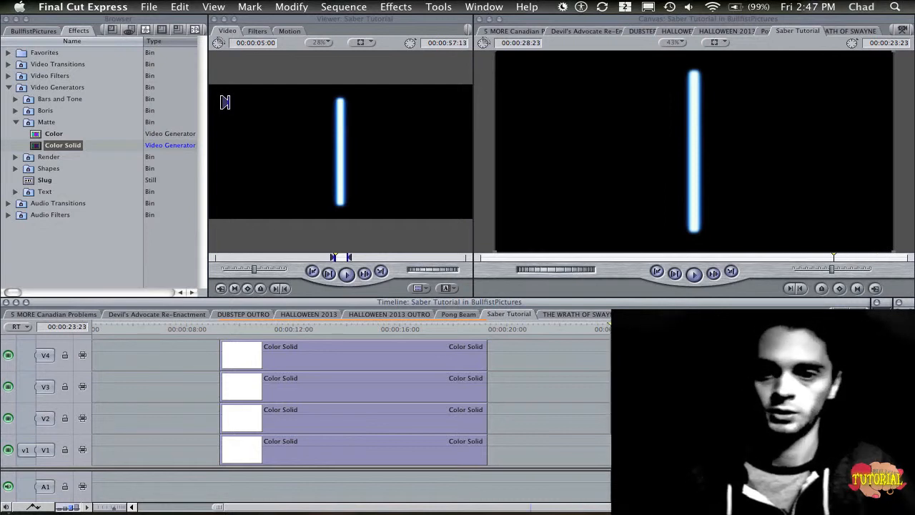
{"action": "left_click_drag", "start_coordinate": [609, 329], "coordinate": [662, 329]}
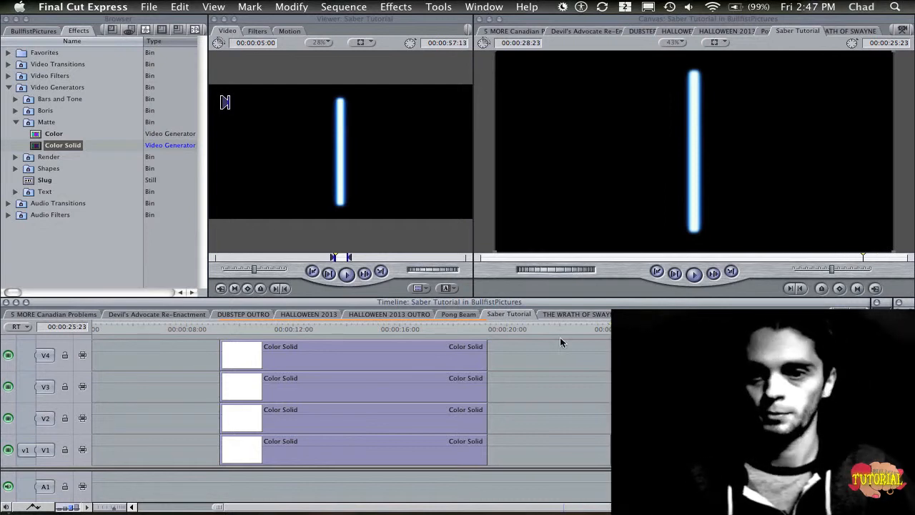
{"action": "left_click", "coordinate": [384, 326]}
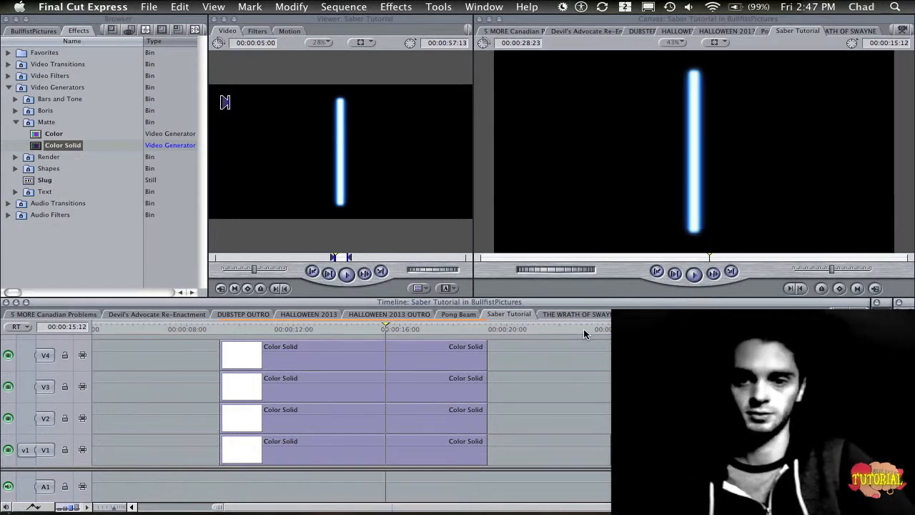
{"action": "left_click", "coordinate": [655, 327]}
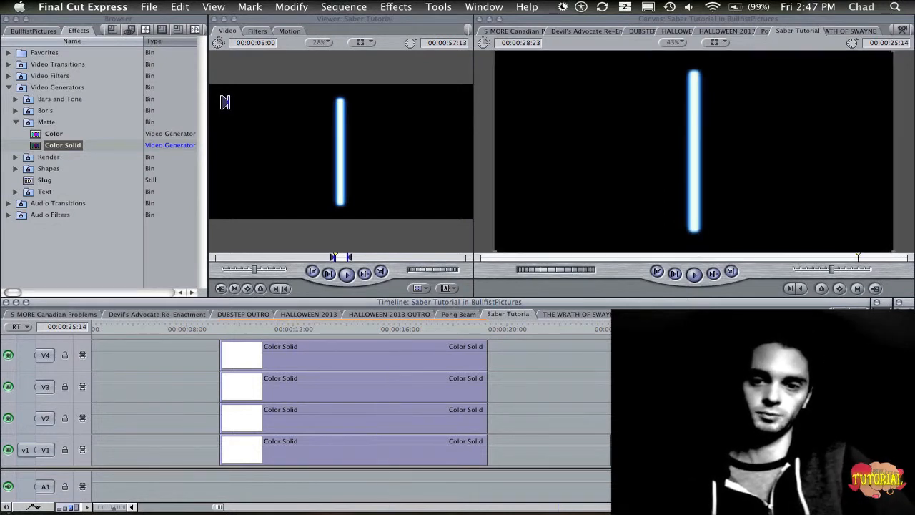
{"action": "left_click", "coordinate": [404, 326]}
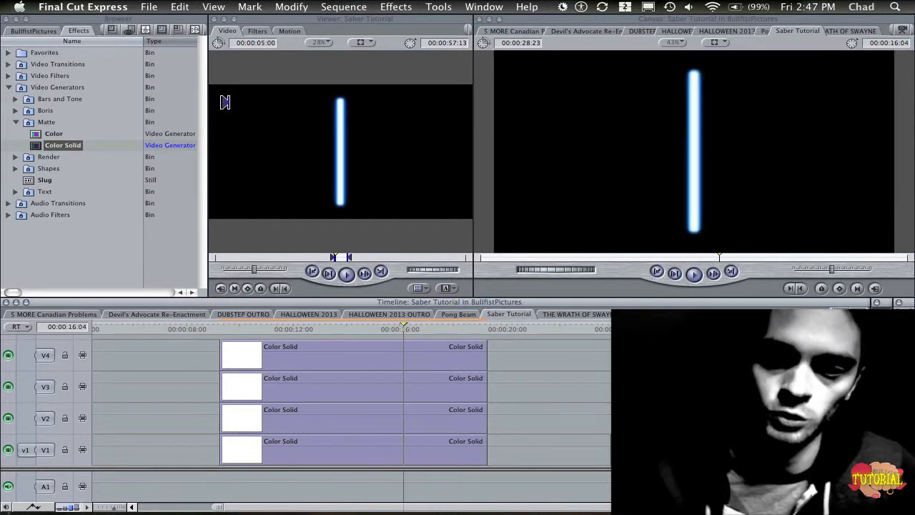
{"action": "left_click", "coordinate": [675, 327]}
{"action": "left_click", "coordinate": [363, 327]}
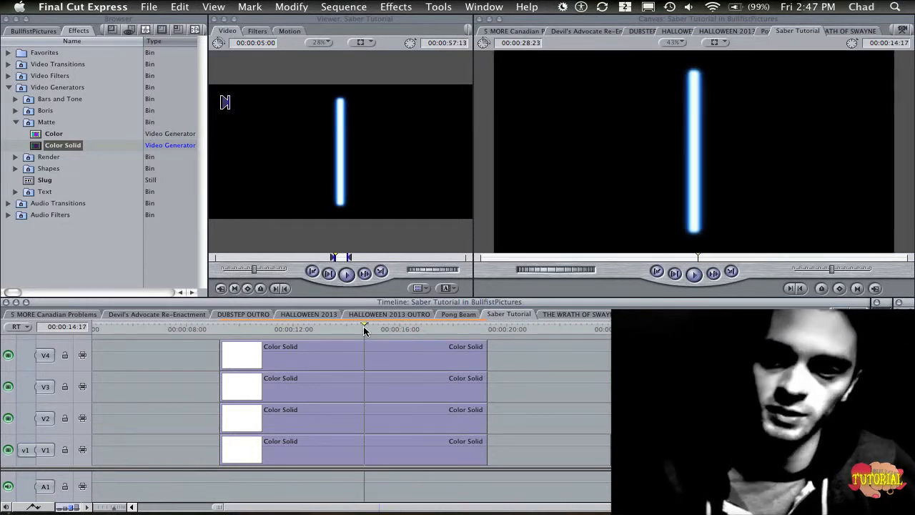
{"action": "left_click", "coordinate": [639, 327]}
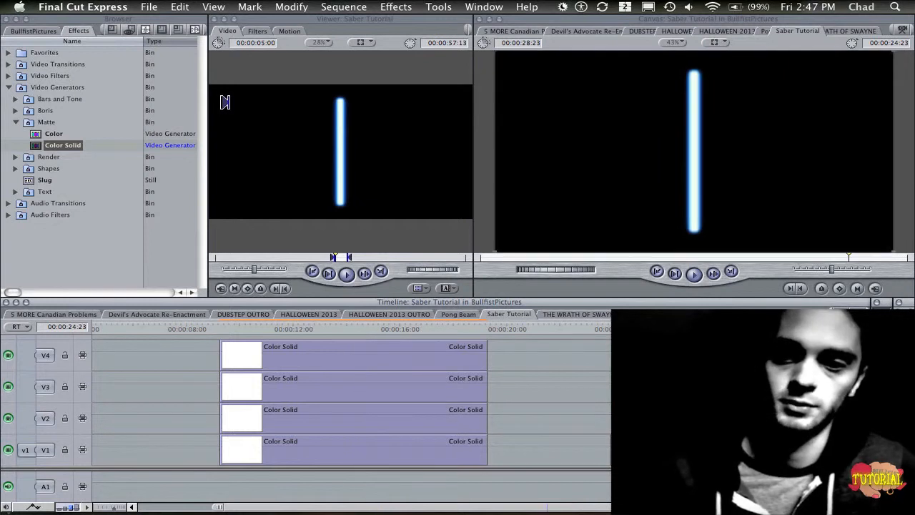
Delete the combined Saber Tutorial clip placed past the color solid stack on the timeline.
{"action": "left_click", "coordinate": [360, 327]}
{"action": "left_click", "coordinate": [637, 328]}
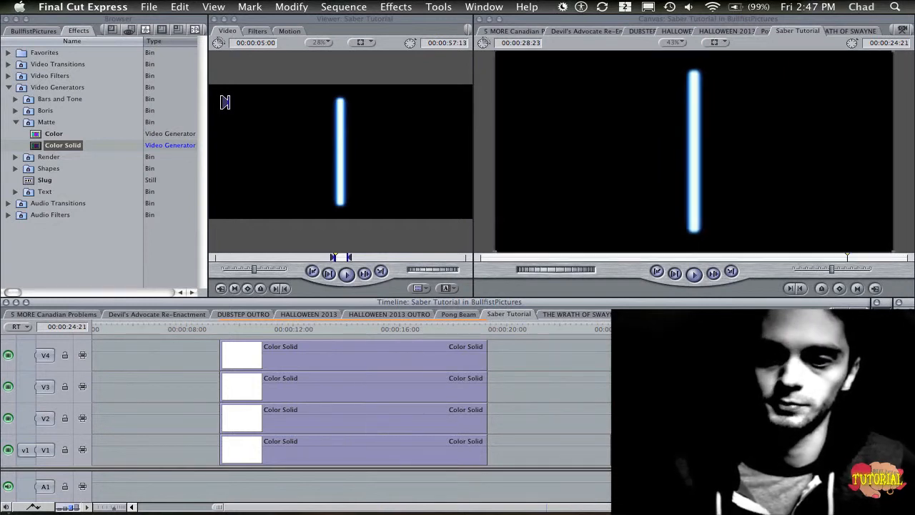
{"action": "left_click", "coordinate": [642, 451]}
{"action": "key", "text": "Delete"}
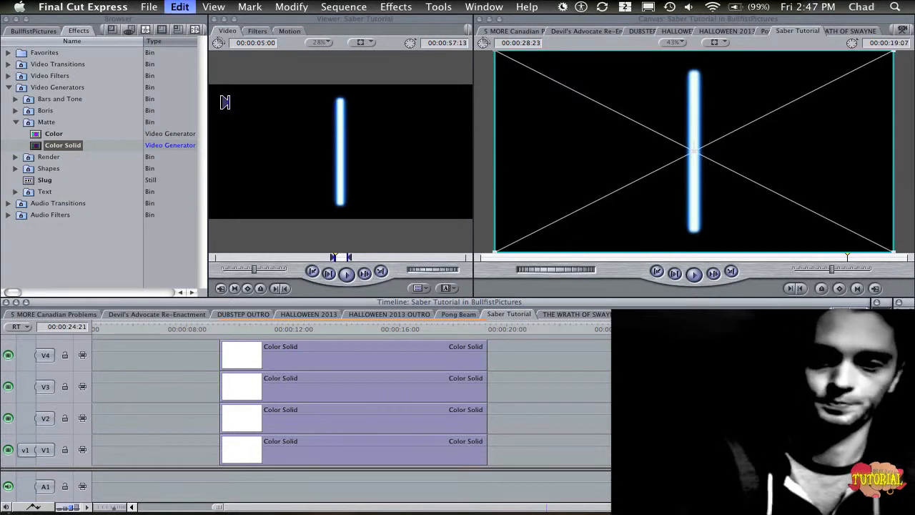
Remove the color solids on V3, V2 and V1, keeping only the one on V4.
{"action": "left_click", "coordinate": [392, 383]}
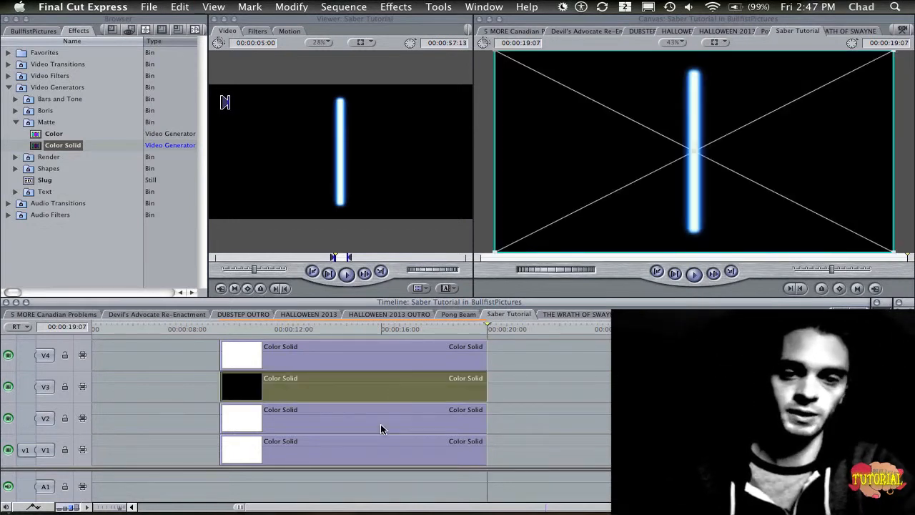
{"action": "left_click", "coordinate": [379, 431], "text": "super"}
{"action": "left_click", "coordinate": [374, 449], "text": "super"}
{"action": "key", "text": "super+c"}
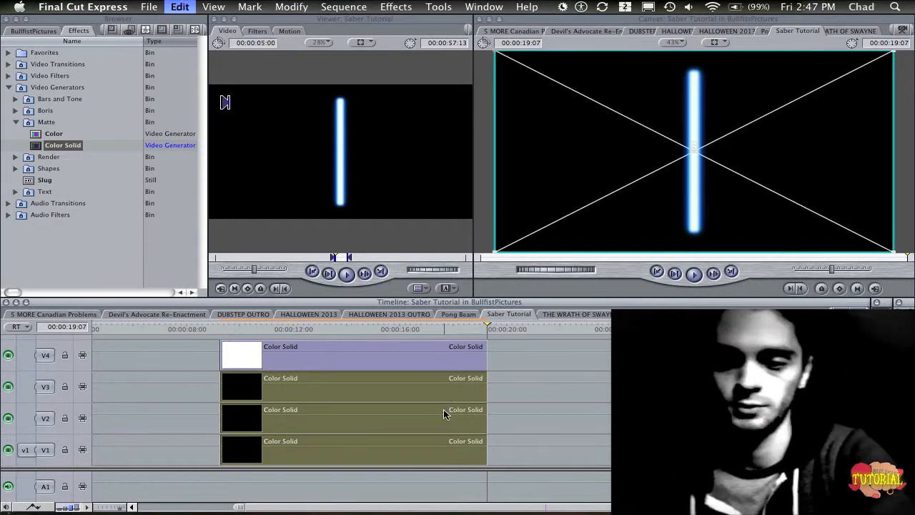
Add a Center motion keyframe to the V4 color solid at its first frame, 00:00:09:07.
{"action": "left_click_drag", "start_coordinate": [432, 326], "coordinate": [234, 343]}
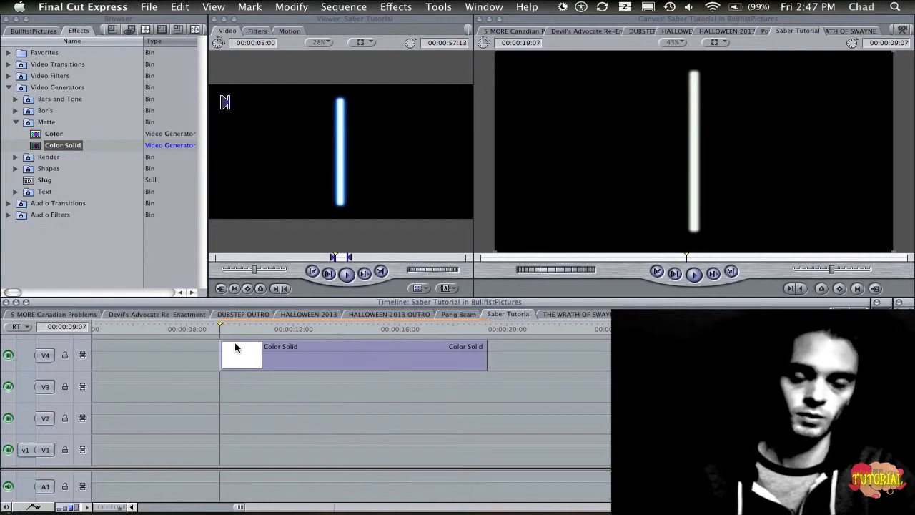
{"action": "double_click", "coordinate": [326, 361]}
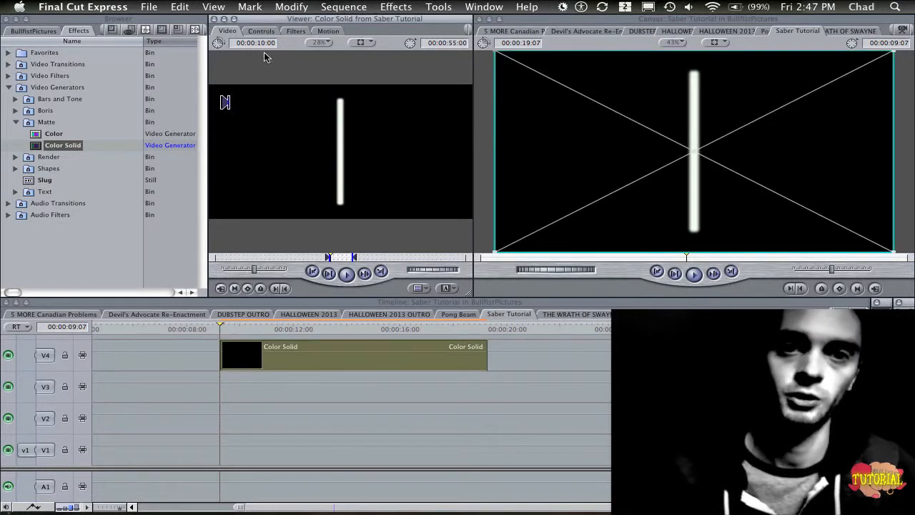
{"action": "left_click", "coordinate": [296, 31]}
{"action": "left_click", "coordinate": [321, 31]}
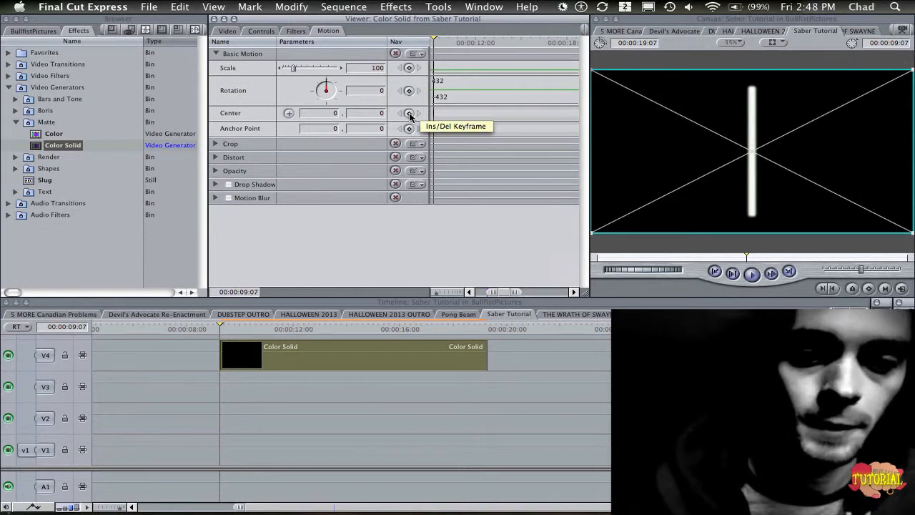
{"action": "left_click", "coordinate": [304, 330]}
{"action": "left_click_drag", "start_coordinate": [306, 331], "coordinate": [221, 341]}
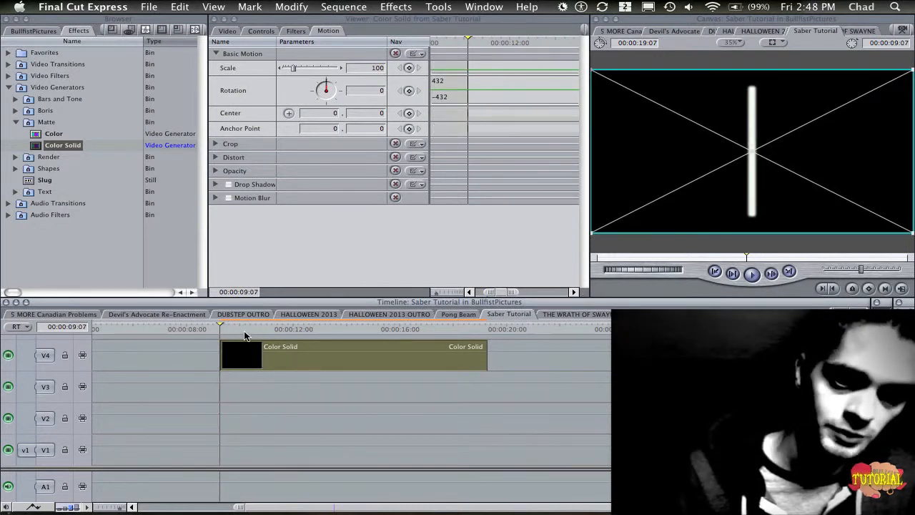
{"action": "left_click", "coordinate": [408, 129]}
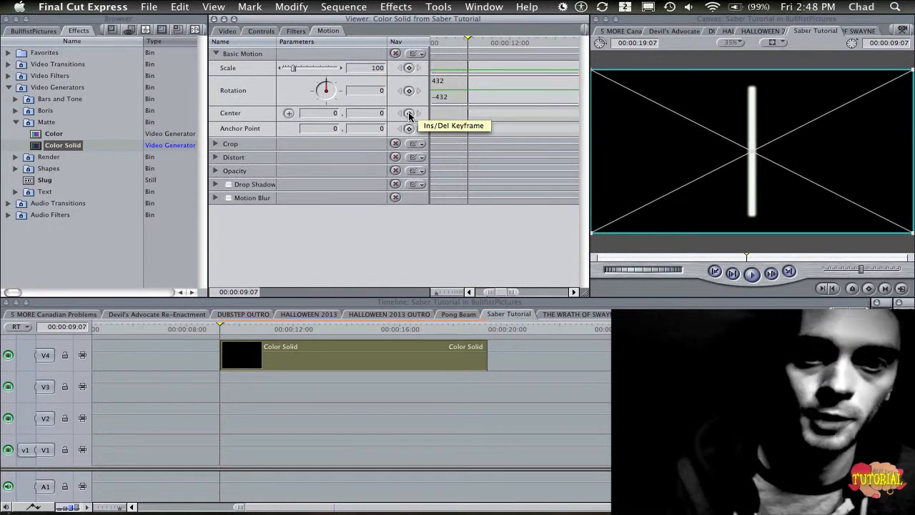
{"action": "left_click", "coordinate": [409, 114]}
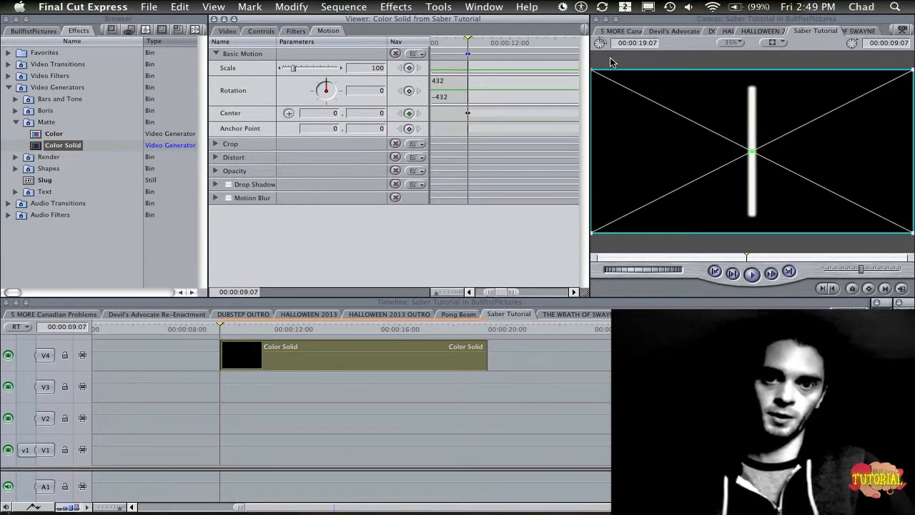
Four frames on, at 00:00:09:11, move the blade sideways in the Canvas to a Center of about 444.6, 19.84.
{"action": "key", "text": "Right"}
{"action": "key", "text": "Right"}
{"action": "key", "text": "Right"}
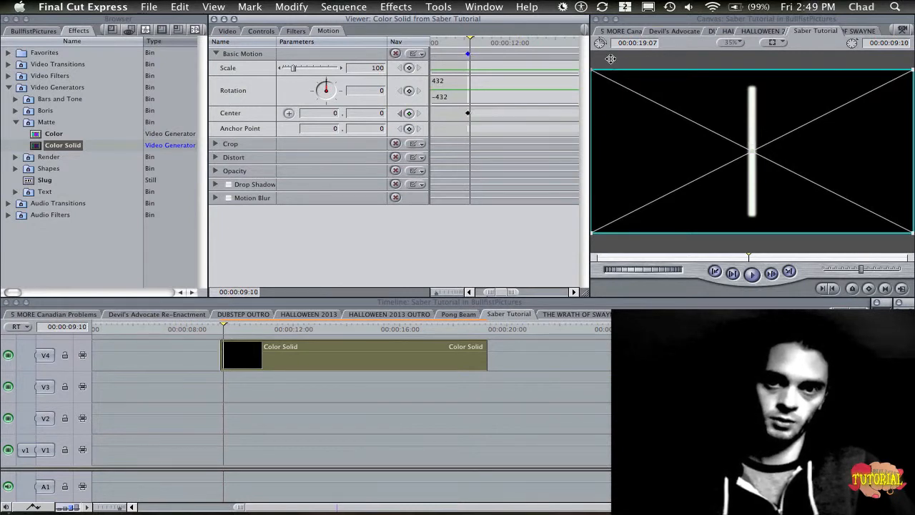
{"action": "key", "text": "Right"}
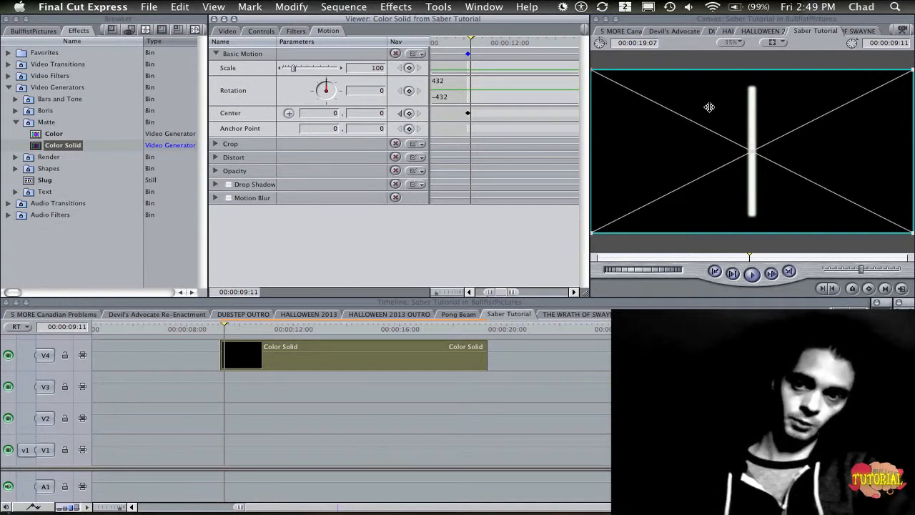
{"action": "left_click_drag", "start_coordinate": [711, 112], "coordinate": [822, 116]}
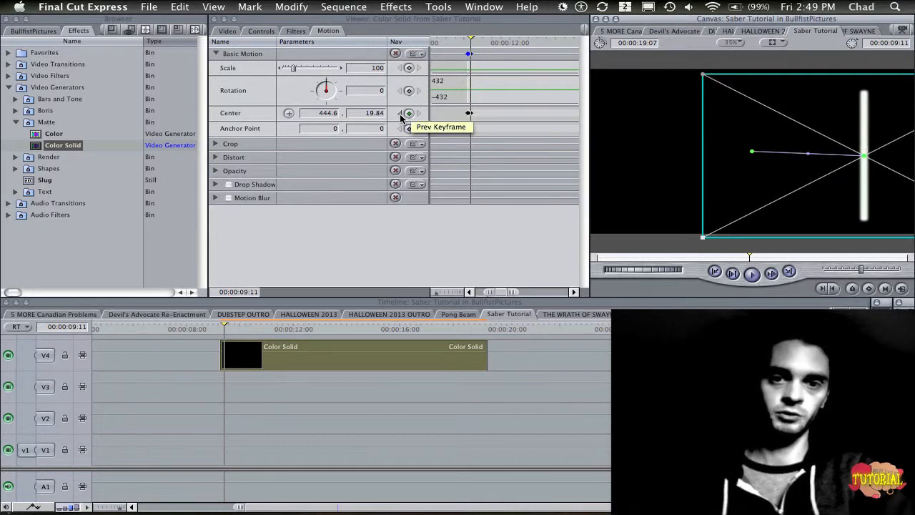
Play the blade's movement from the first Center keyframe and return to the start of the clip.
{"action": "left_click", "coordinate": [401, 116]}
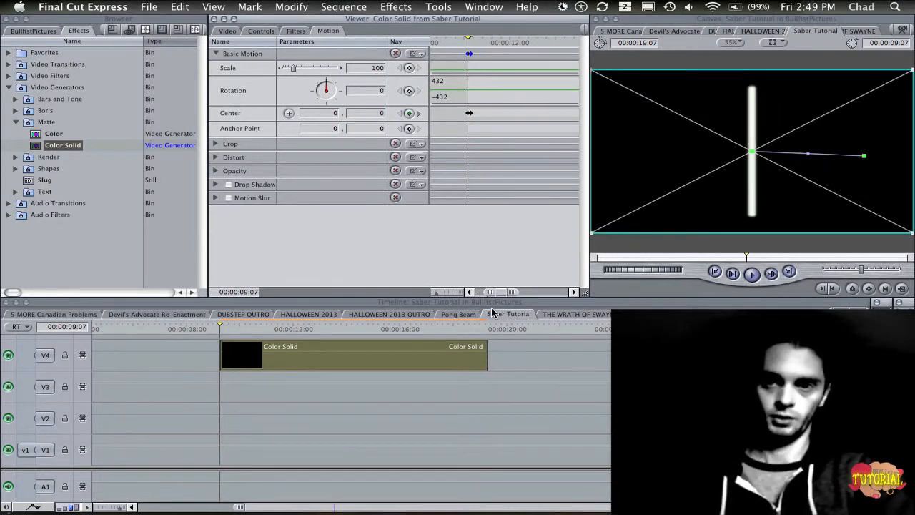
{"action": "key", "text": "space"}
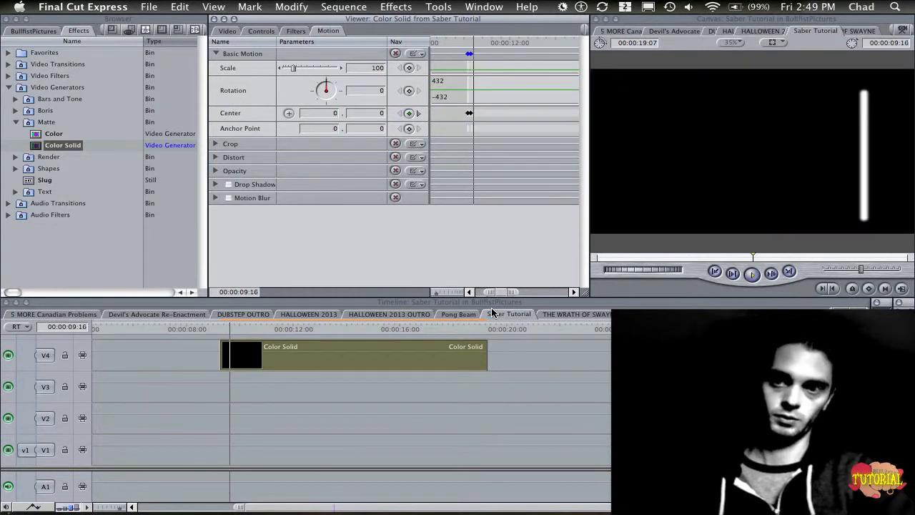
{"action": "key", "text": "space"}
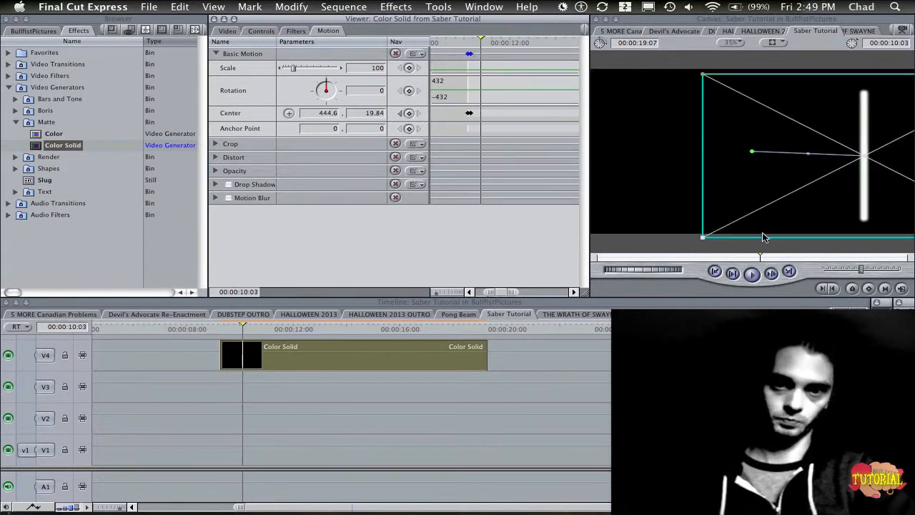
{"action": "left_click", "coordinate": [713, 275]}
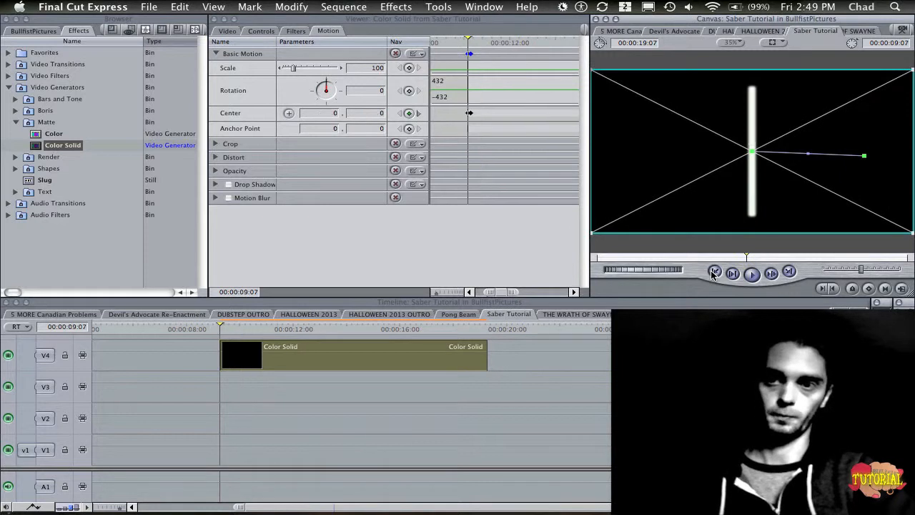
{"action": "left_click", "coordinate": [712, 275]}
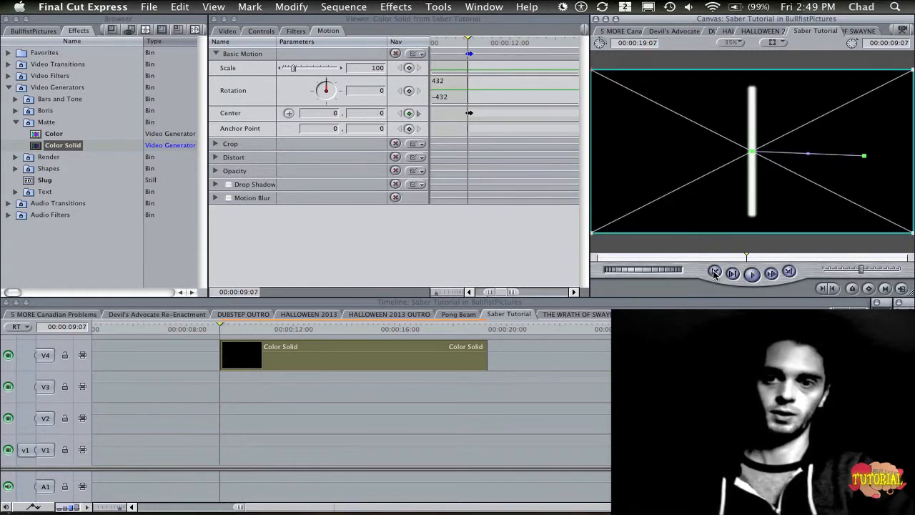
{"action": "left_click", "coordinate": [713, 275]}
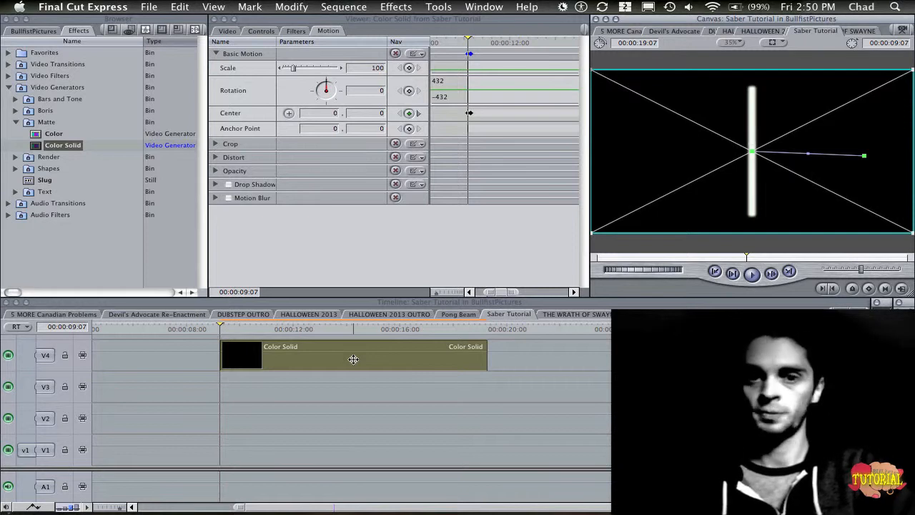
Duplicate the animated V4 color solid onto V3, V2 and V1, and change the V3 copy's Gaussian Blur radius.
{"action": "left_click_drag", "start_coordinate": [352, 362], "coordinate": [339, 448]}
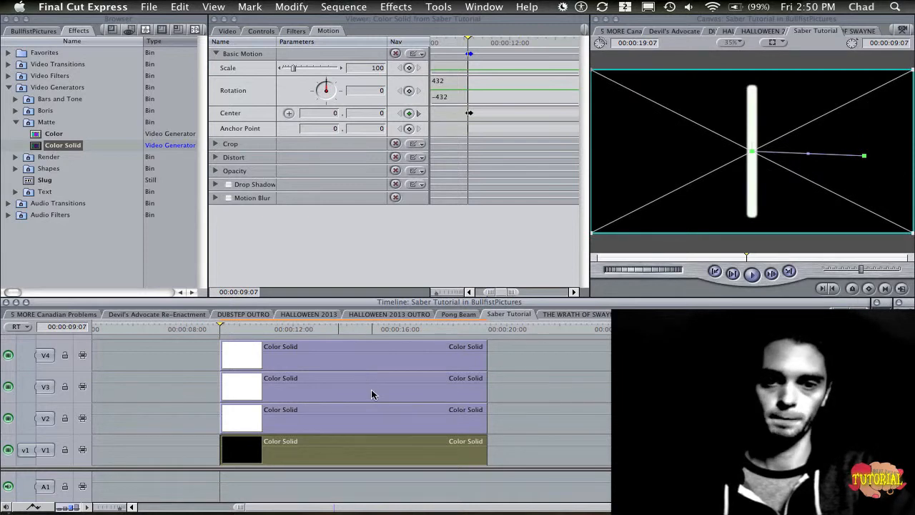
{"action": "double_click", "coordinate": [330, 378]}
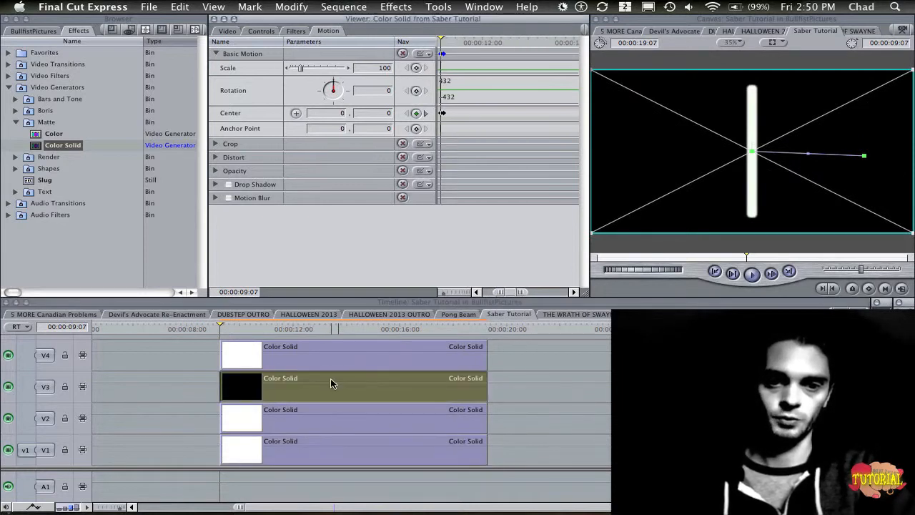
{"action": "left_click", "coordinate": [293, 31]}
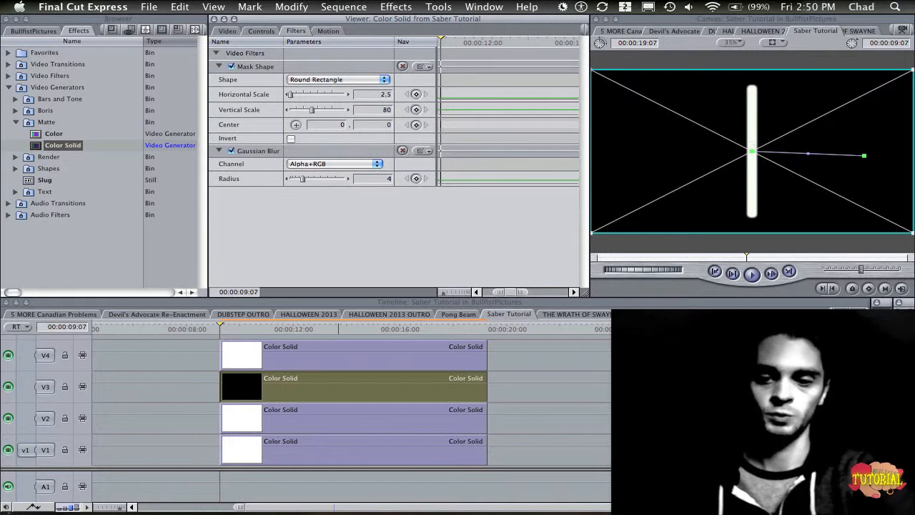
{"action": "type", "text": "0"}
{"action": "key", "text": "Return"}
Set the Gaussian Blur radius to 23 for the V2 color solid and 17 for the V1 color solid.
{"action": "left_click", "coordinate": [341, 423]}
{"action": "double_click", "coordinate": [341, 425]}
{"action": "type", "text": "23"}
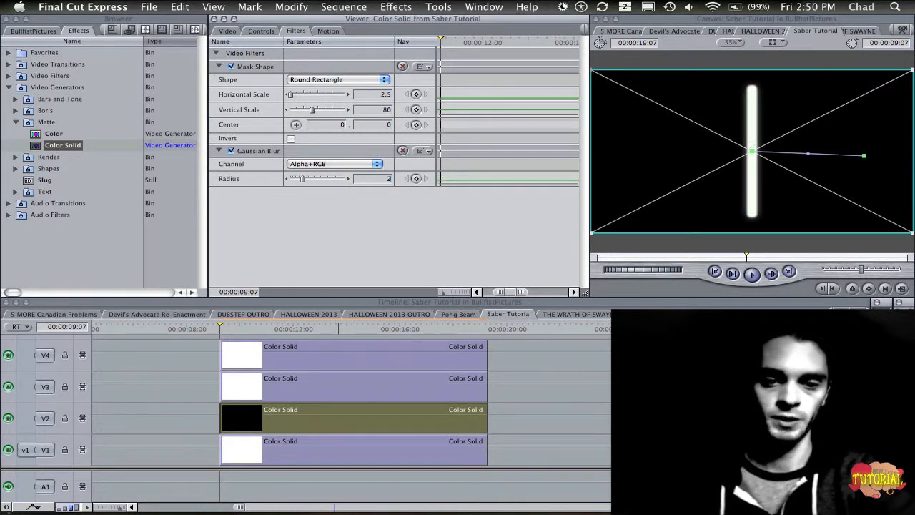
{"action": "key", "text": "Return"}
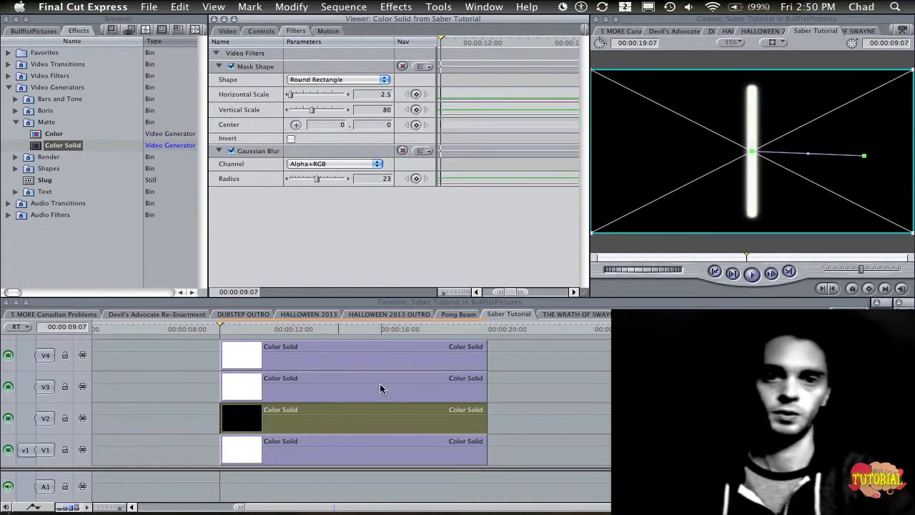
{"action": "double_click", "coordinate": [370, 450]}
{"action": "type", "text": "17"}
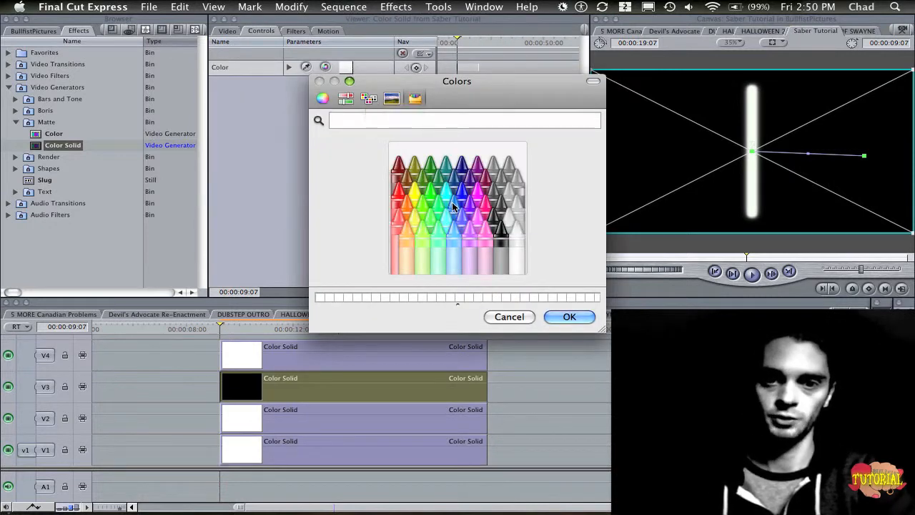
Change the color of the color solids on V3, V2 and V1 to the Aqua crayon.
{"action": "left_click", "coordinate": [452, 206]}
{"action": "left_click", "coordinate": [559, 318]}
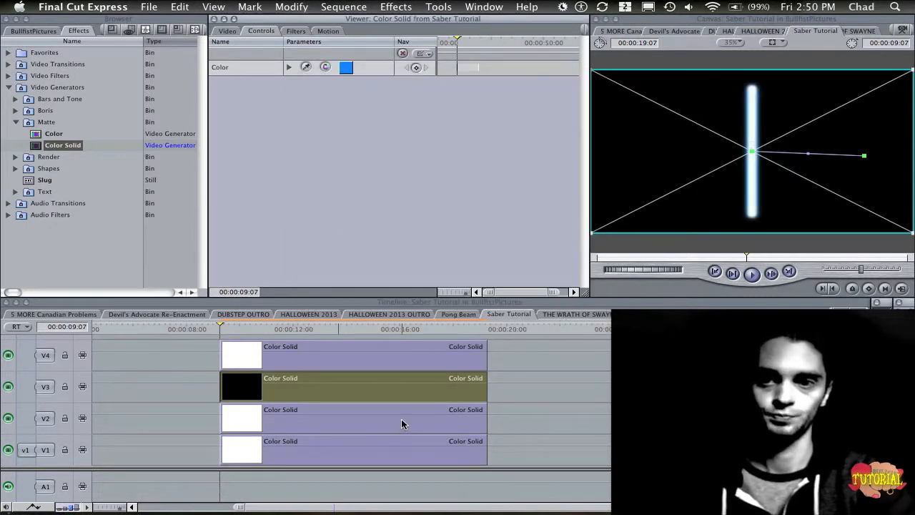
{"action": "left_click", "coordinate": [379, 424]}
{"action": "left_click", "coordinate": [346, 67]}
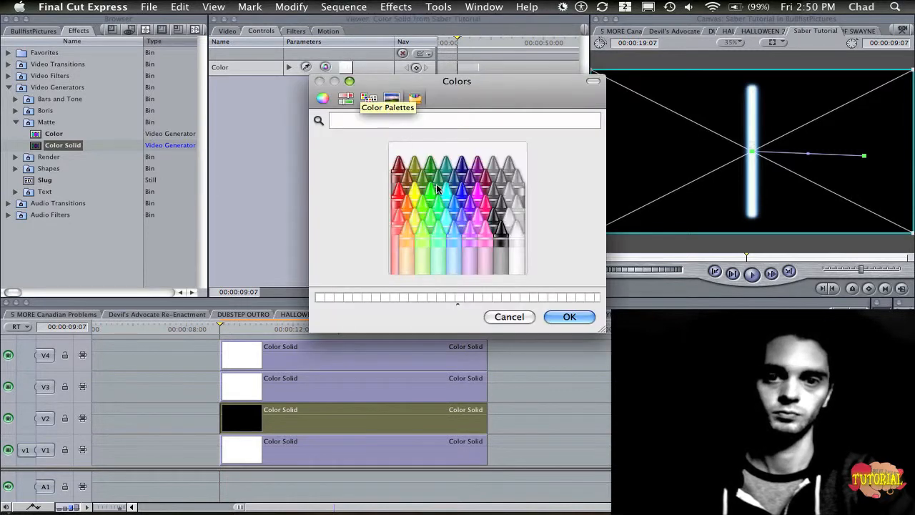
{"action": "left_click", "coordinate": [451, 206]}
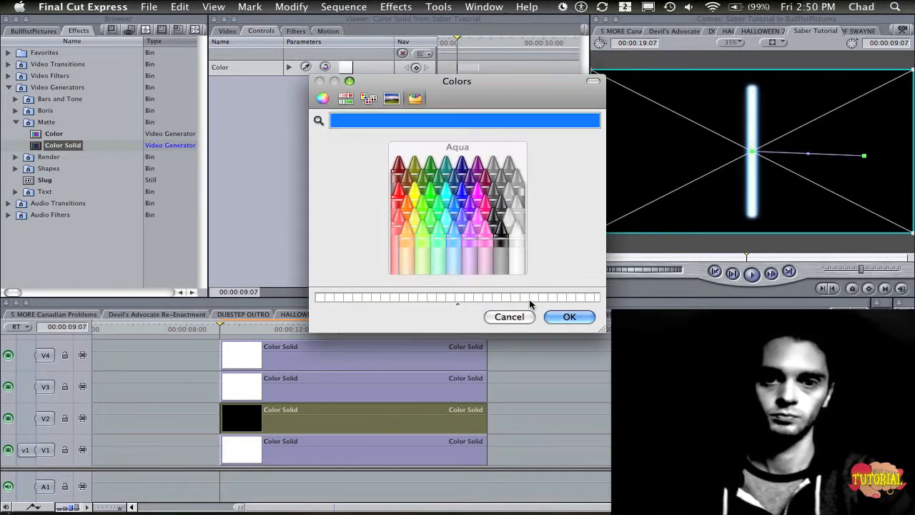
{"action": "left_click", "coordinate": [569, 316]}
{"action": "left_click", "coordinate": [379, 461]}
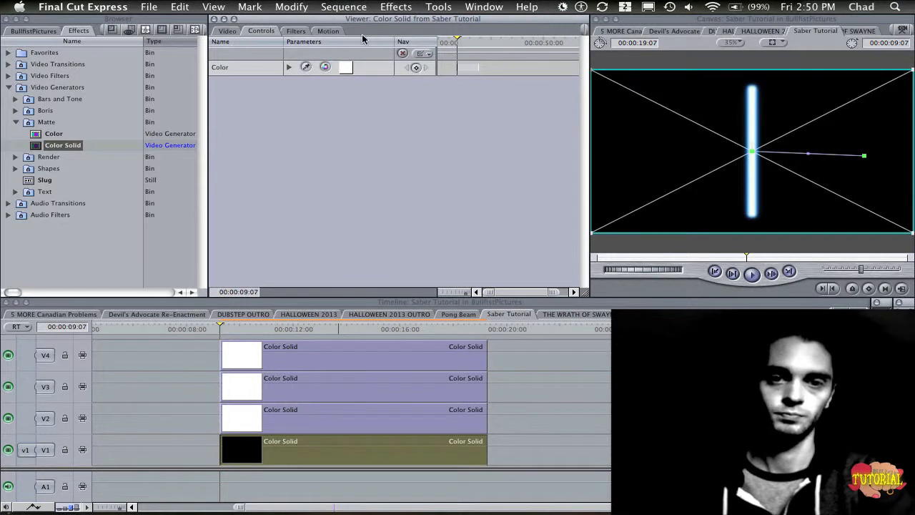
{"action": "left_click", "coordinate": [346, 69]}
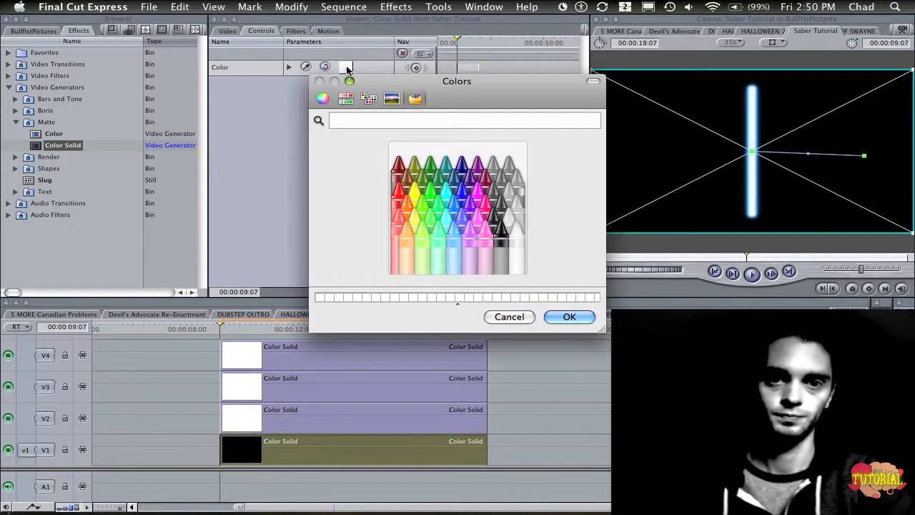
{"action": "left_click", "coordinate": [452, 207]}
{"action": "left_click", "coordinate": [569, 317]}
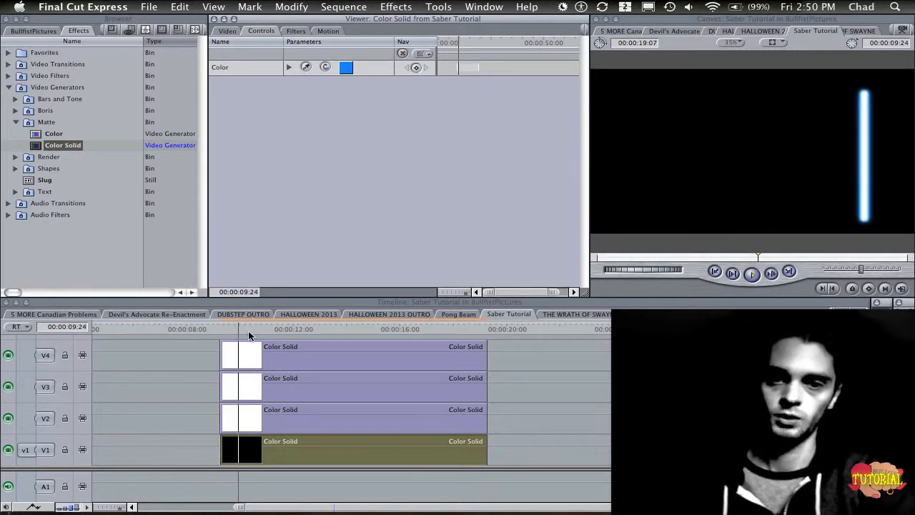
Play the layered blade's movement and compare its positions at frames 00:00:09:07 and 00:00:09:11.
{"action": "left_click", "coordinate": [267, 327]}
{"action": "left_click_drag", "start_coordinate": [240, 329], "coordinate": [219, 329]}
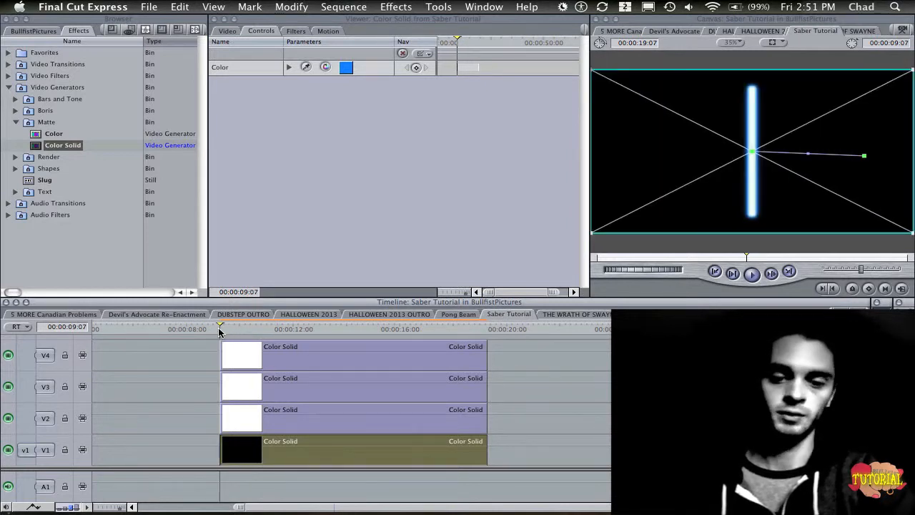
{"action": "key", "text": "space"}
{"action": "left_click", "coordinate": [220, 331]}
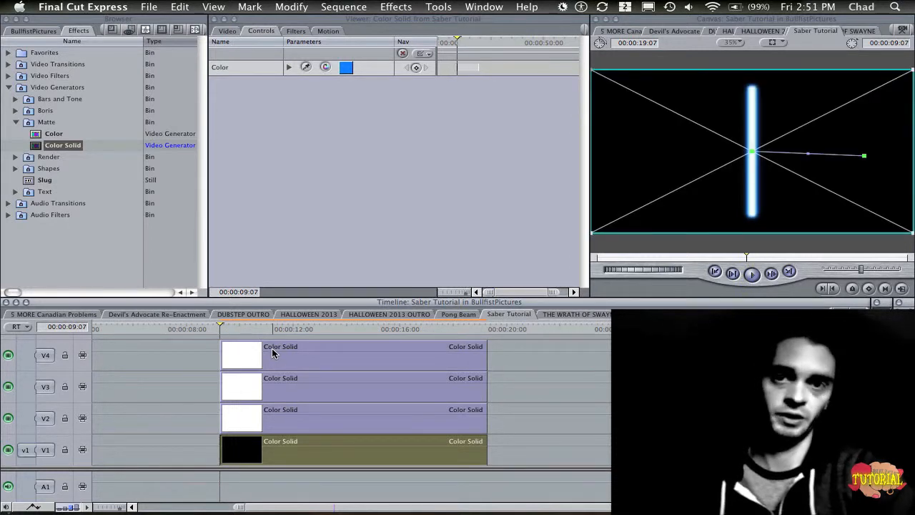
{"action": "left_click", "coordinate": [224, 330]}
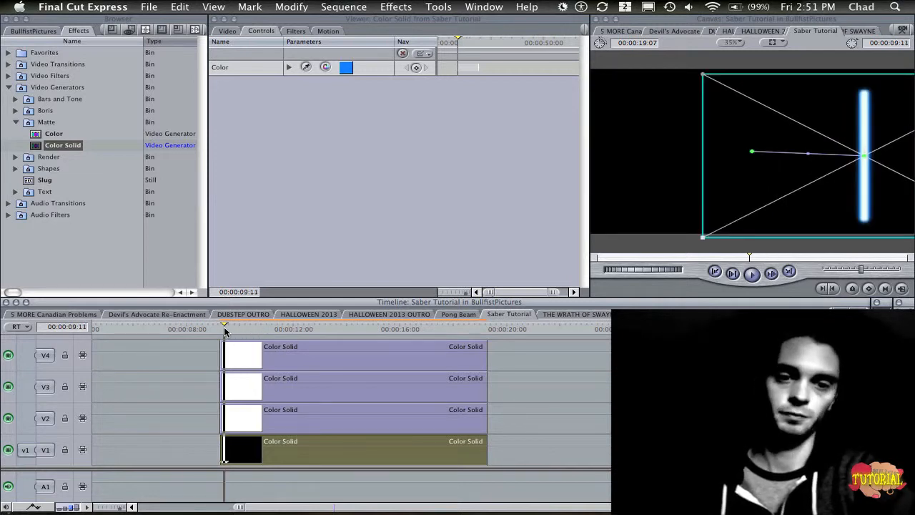
{"action": "left_click", "coordinate": [220, 330]}
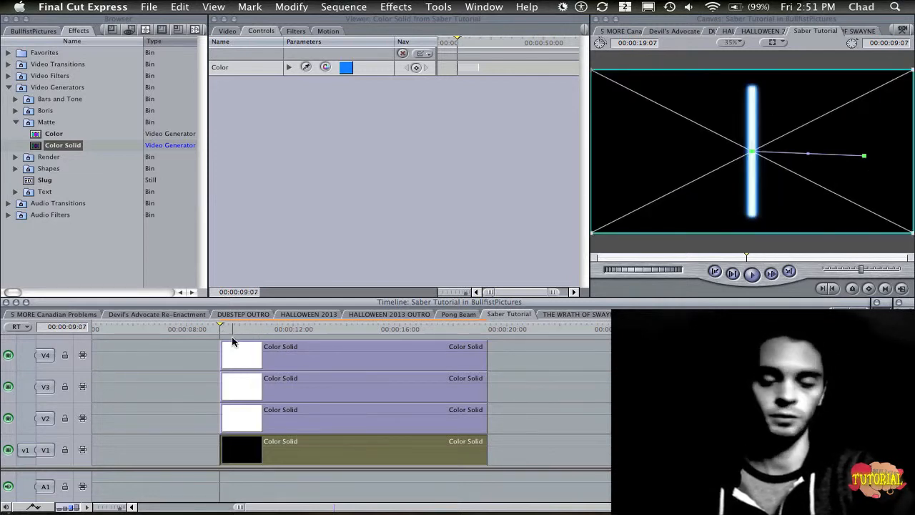
Play back the layered blade's movement, return the playhead to 00:00:09:07 and select the V3 color solid.
{"action": "key", "text": "space"}
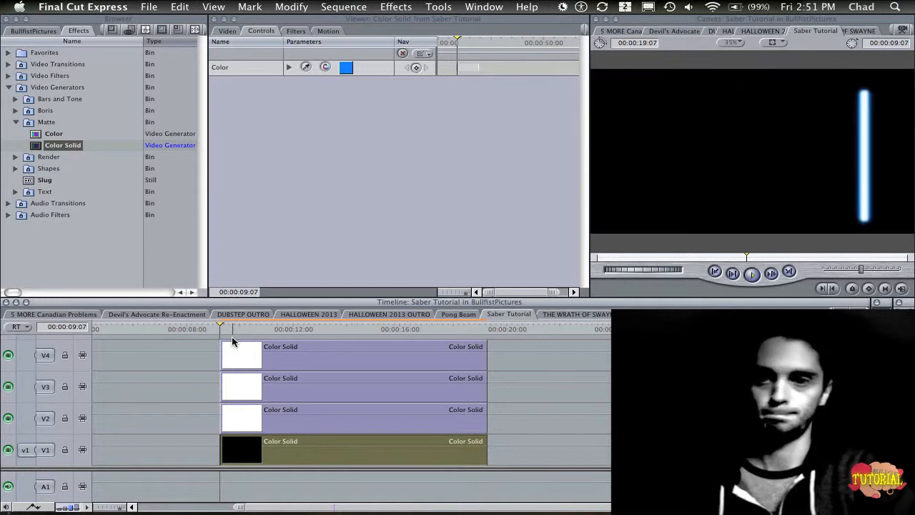
{"action": "key", "text": "space"}
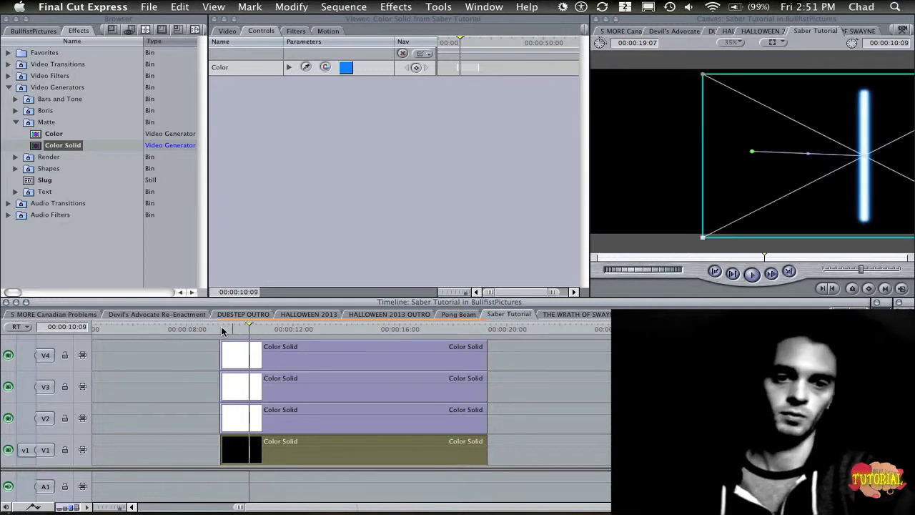
{"action": "left_click", "coordinate": [220, 329]}
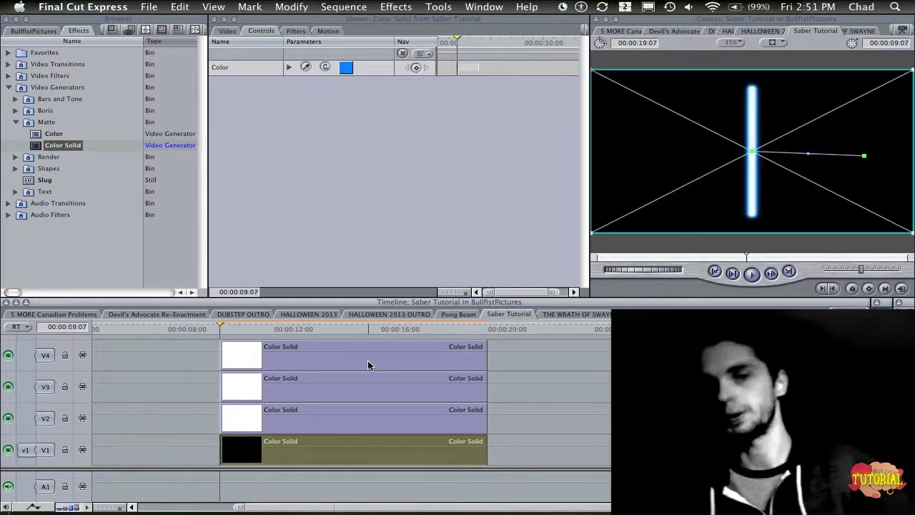
{"action": "left_click", "coordinate": [431, 365]}
{"action": "left_click", "coordinate": [429, 385]}
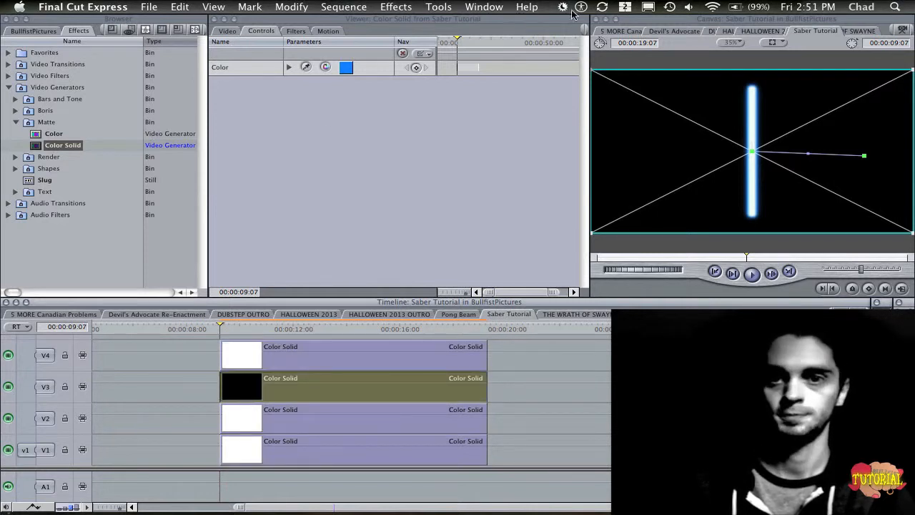
{"action": "key", "text": "F8"}
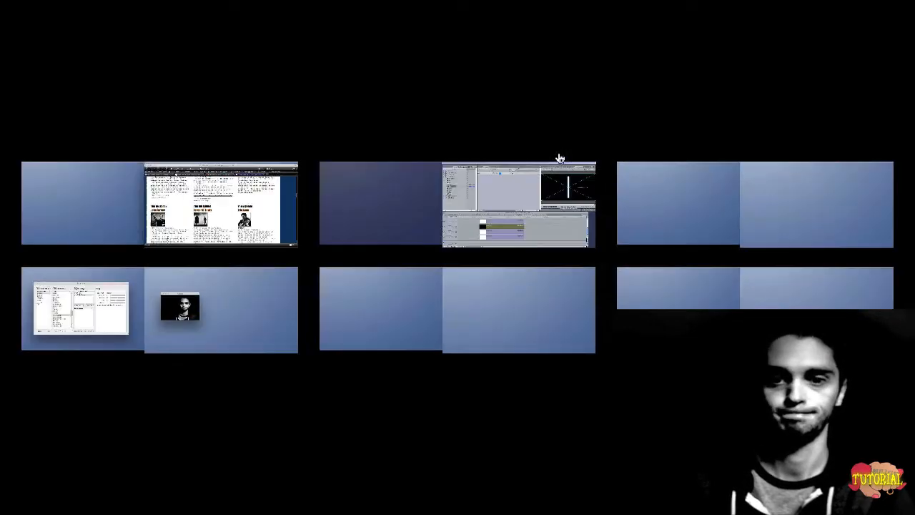
{"action": "left_click", "coordinate": [523, 320]}
{"action": "left_click", "coordinate": [484, 6]}
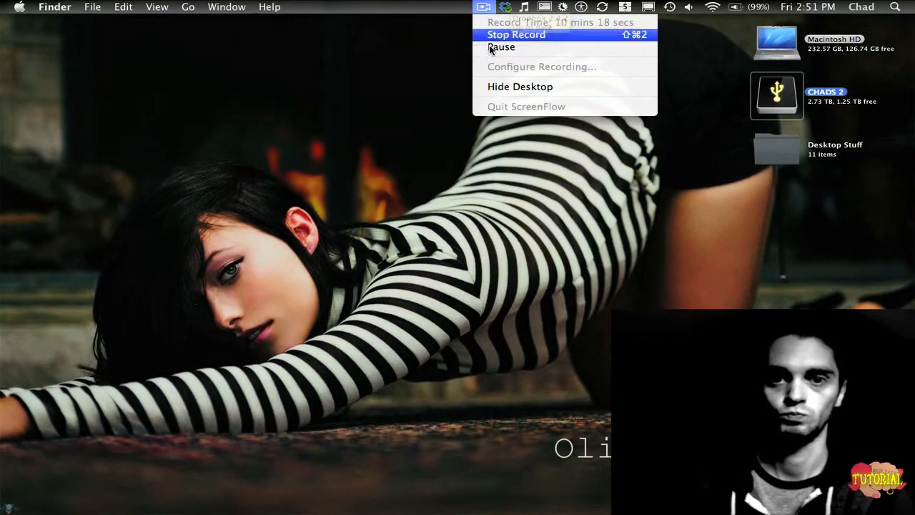